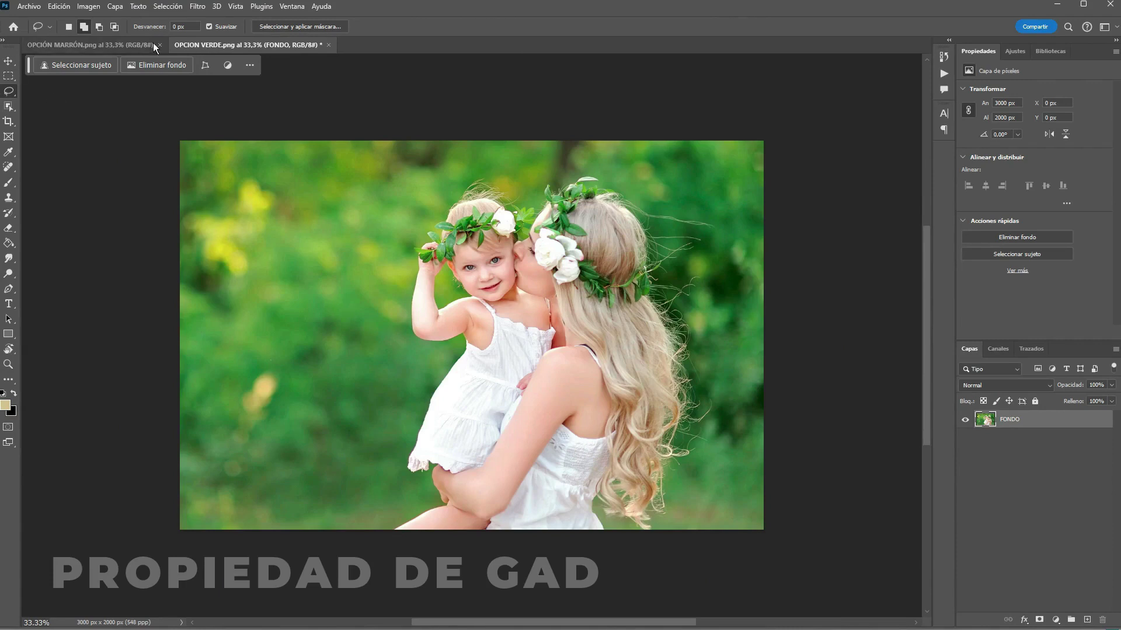
- Show the OPCIÓN MARRÓN portrait and toggle the BCOYC curves layer off and on to compare
left_click(89, 42)
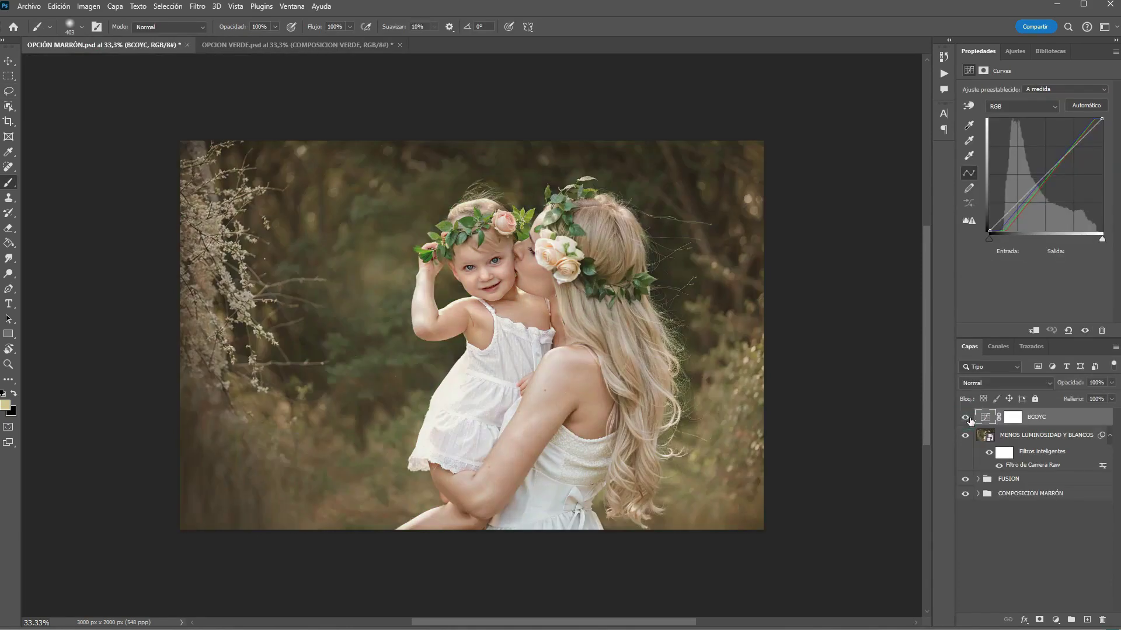
left_click(965, 416)
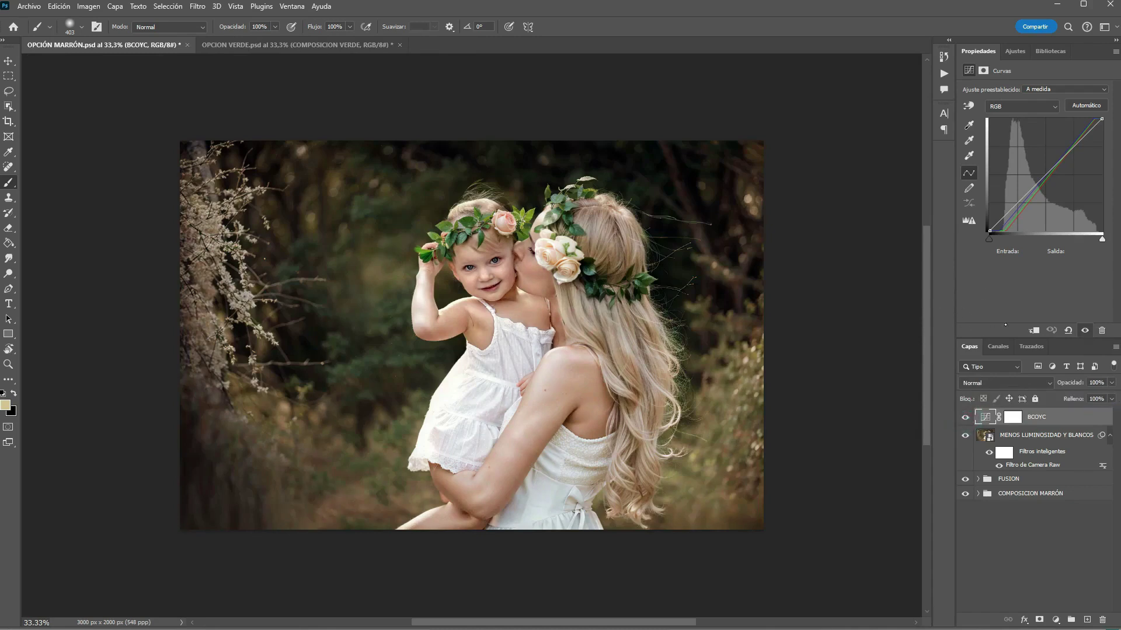
left_click(966, 417)
- Stamp all visible layers into a new Capa 1 and convert it to a smart object
key("ctrl+shift+alt+e")
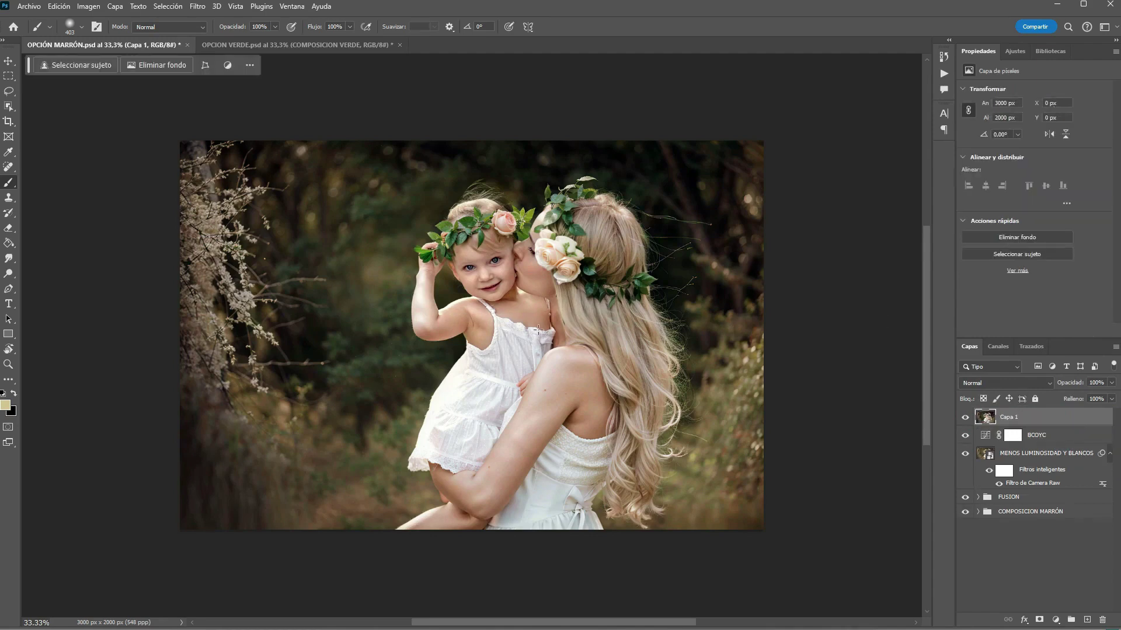
right_click(1049, 417)
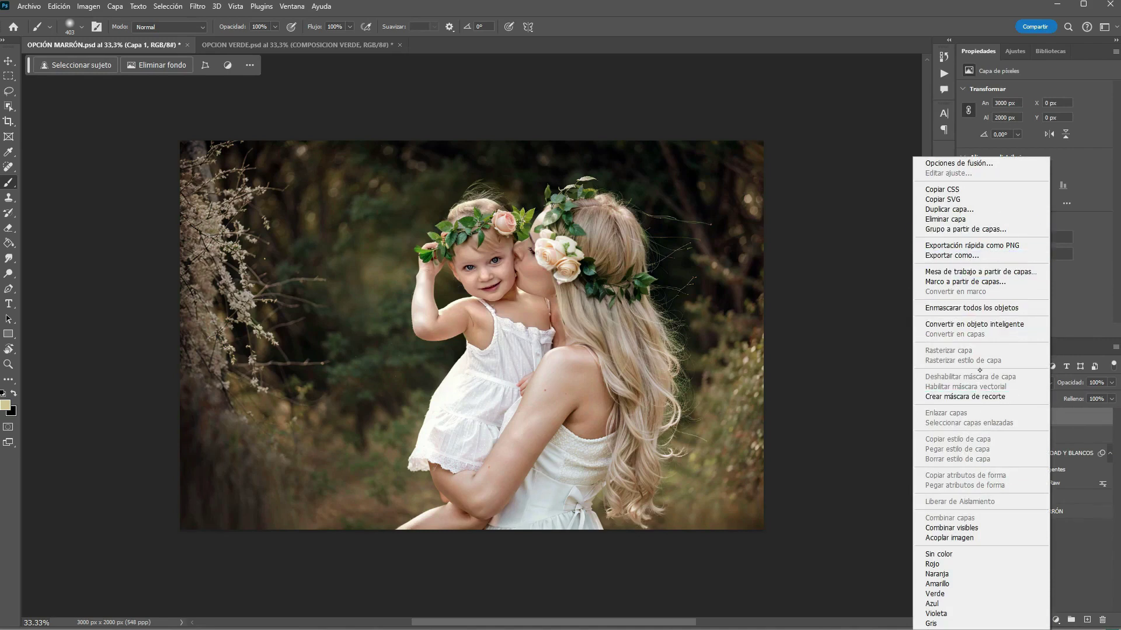
left_click(970, 324)
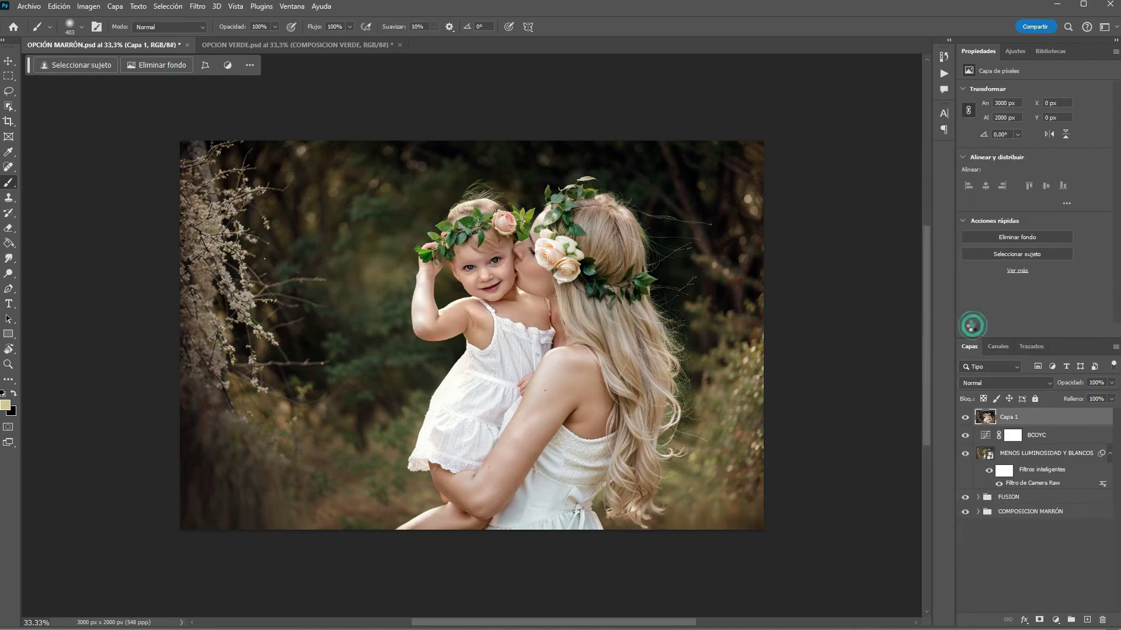
left_click(197, 6)
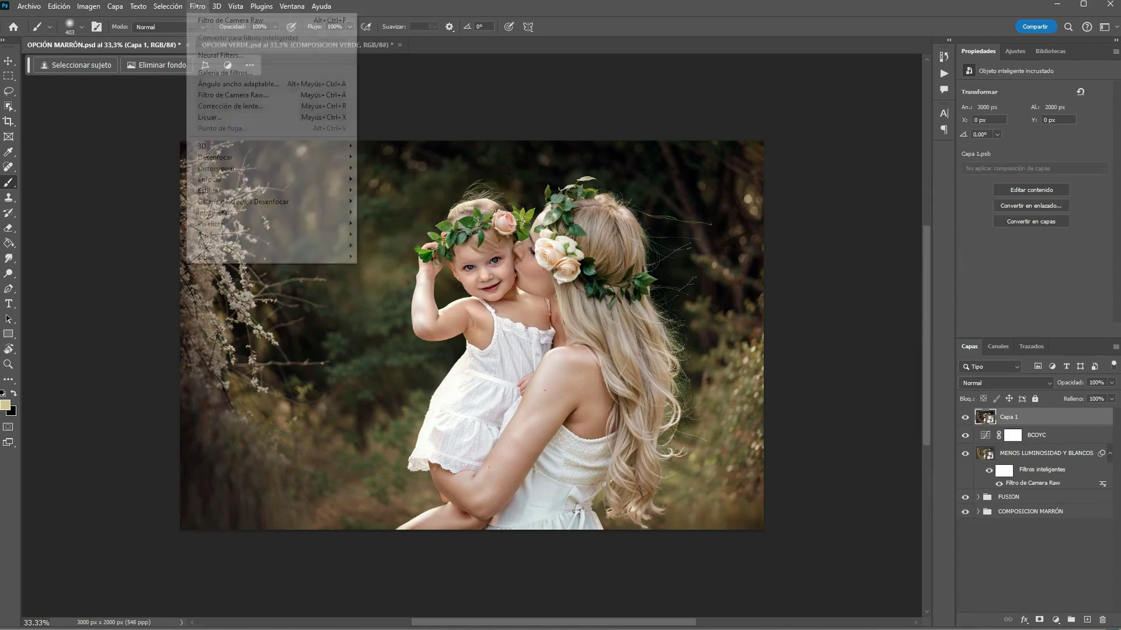
- Apply a Camera Raw filter to Capa 1 with Blancos at -43 and Iluminaciones at -21
left_click(230, 95)
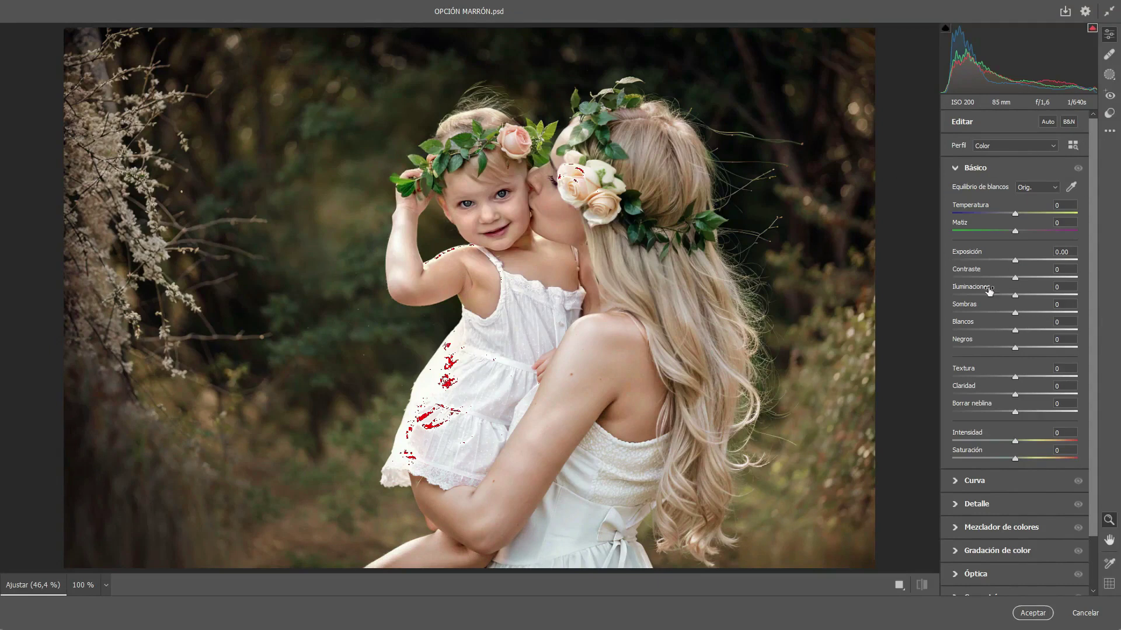
left_click_drag(1002, 333, 985, 334)
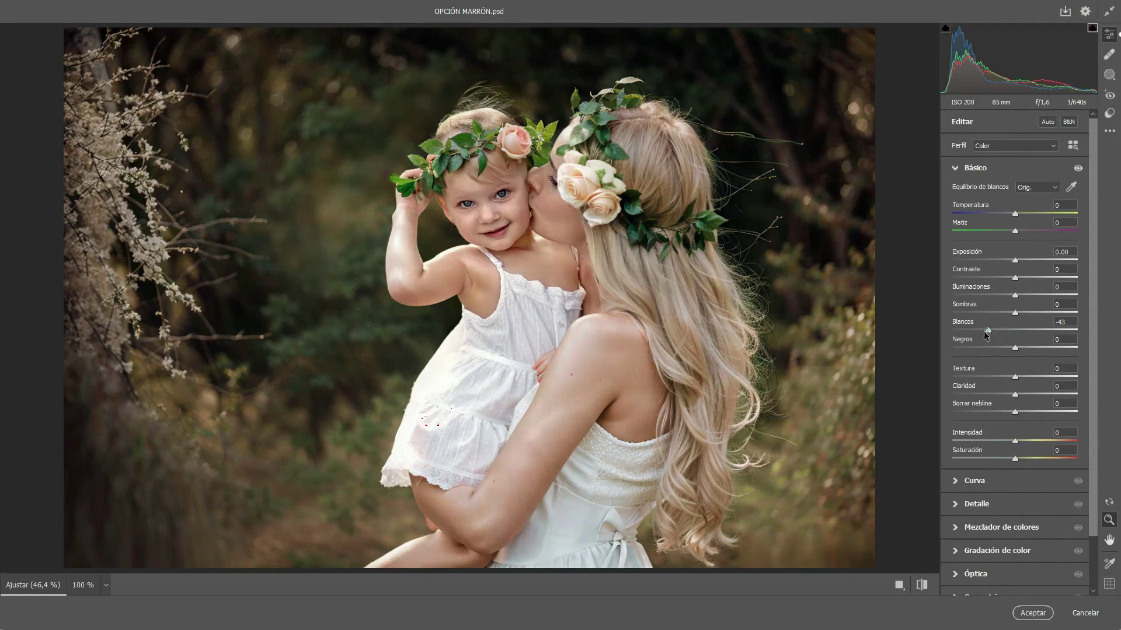
left_click(899, 585)
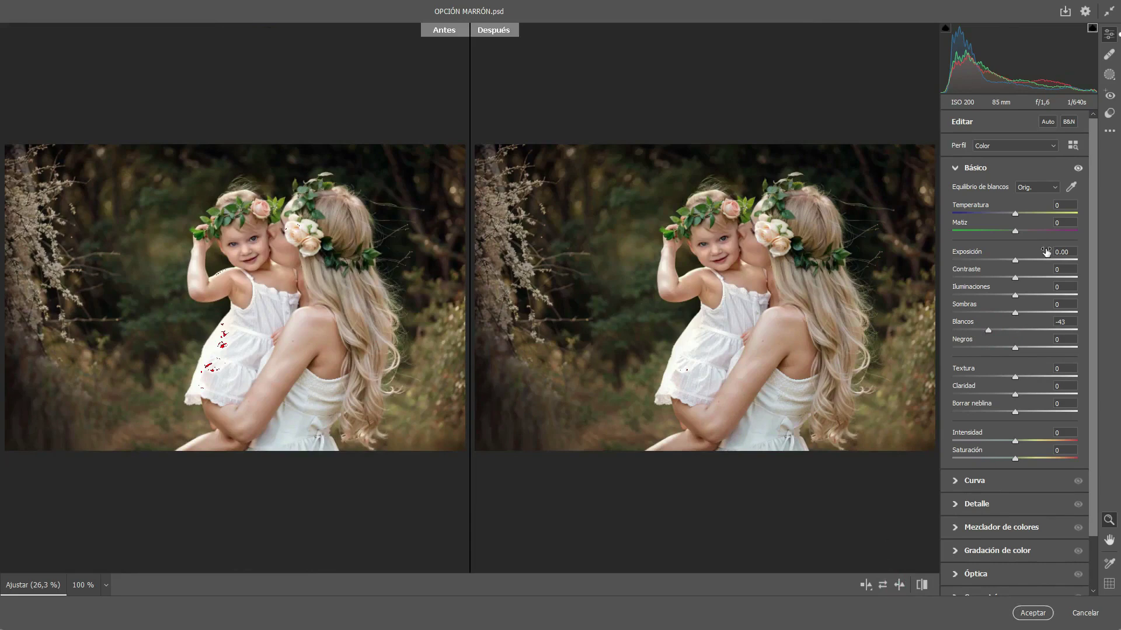
left_click(997, 296)
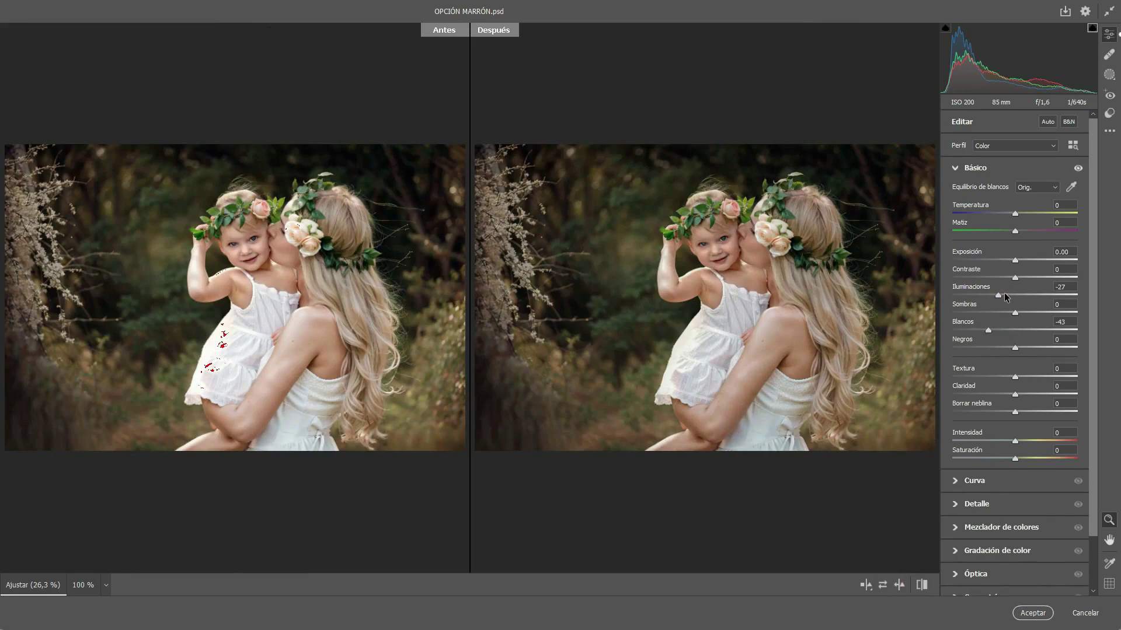
left_click(1006, 296)
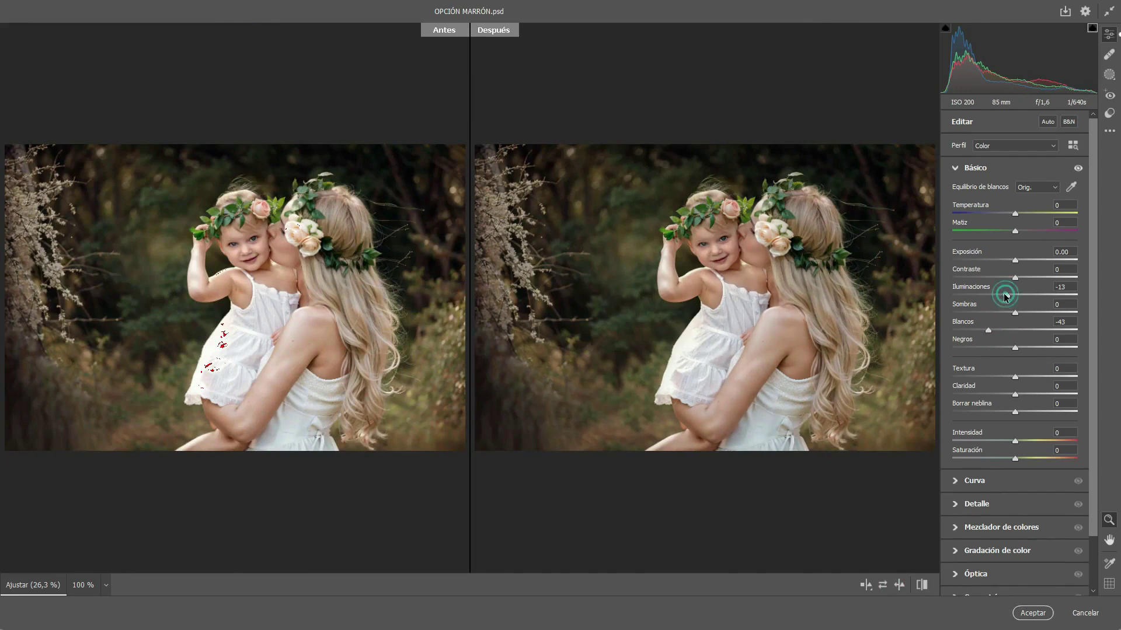
left_click(1001, 296)
left_click(1032, 613)
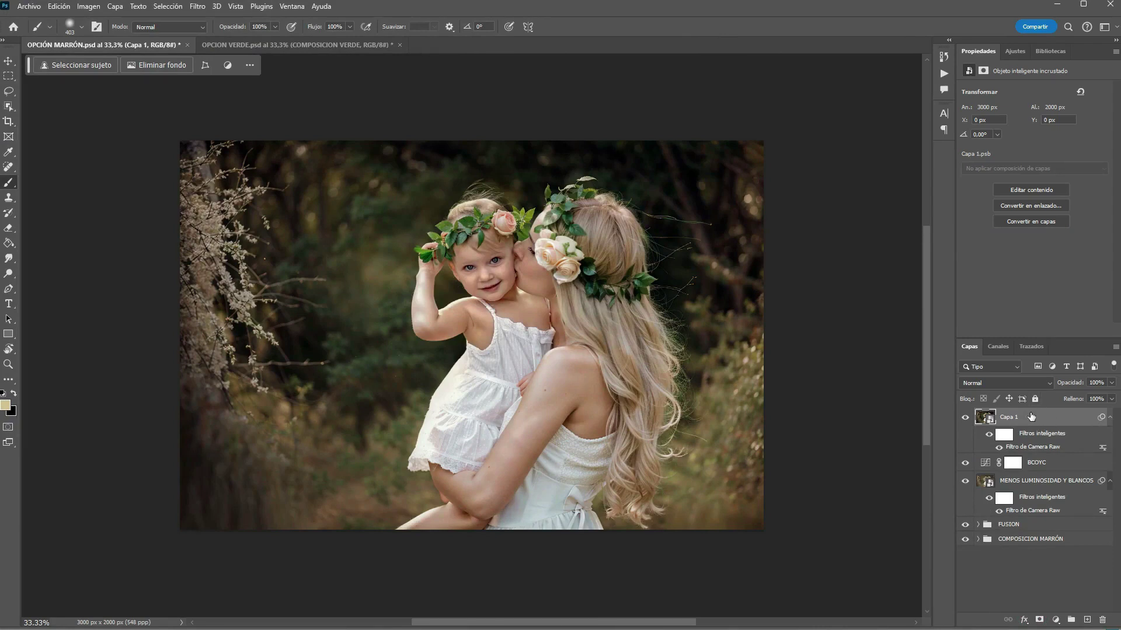
- Rename the Capa 1 smart-object layer to 'MENOS LUMINOSIDAD Y BLANCO'
double_click(1009, 417)
type("MENOS LUMINOSID")
type("AD Y BLANC")
type("O")
key("Return")
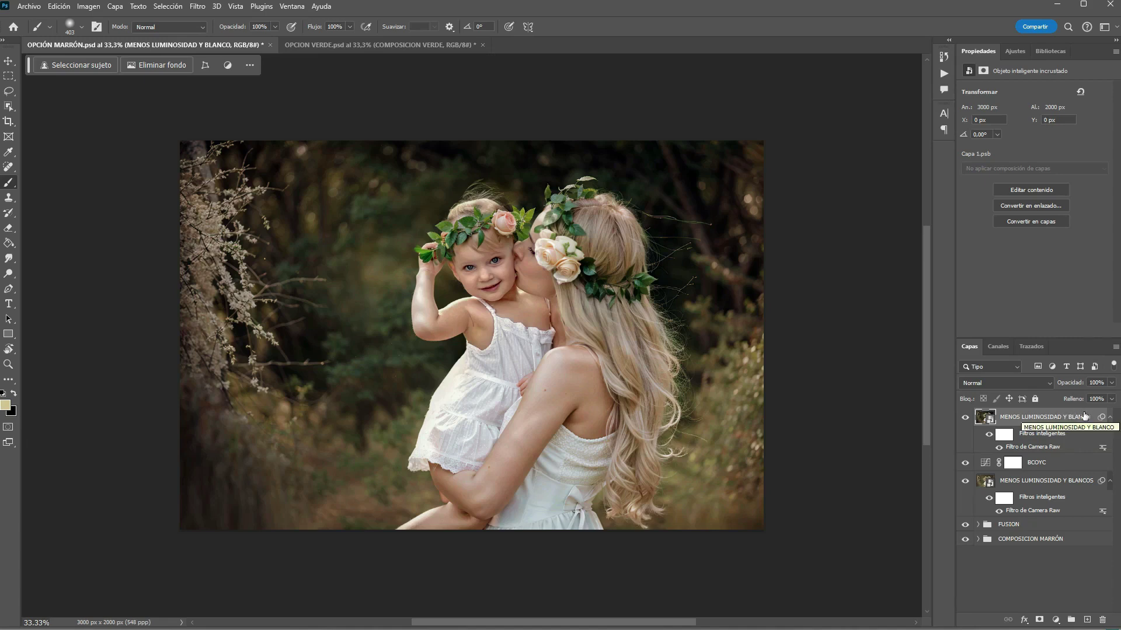
- Stamp visible layers into a new Capa 1 and duplicate it into a new document
key("ctrl+shift+alt+e")
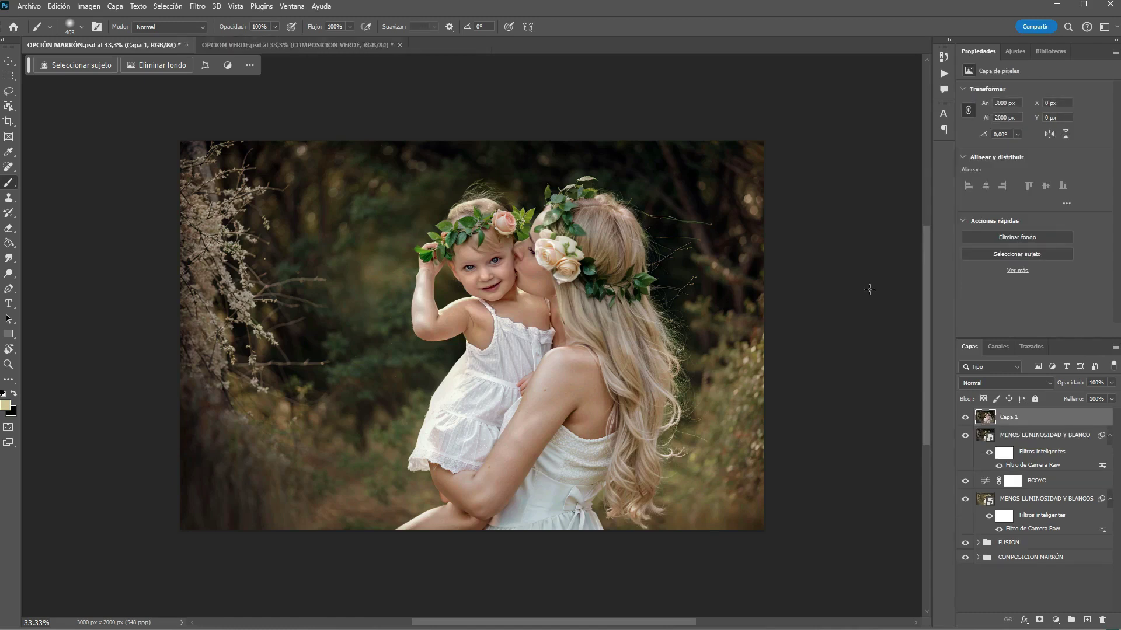
right_click(1039, 413)
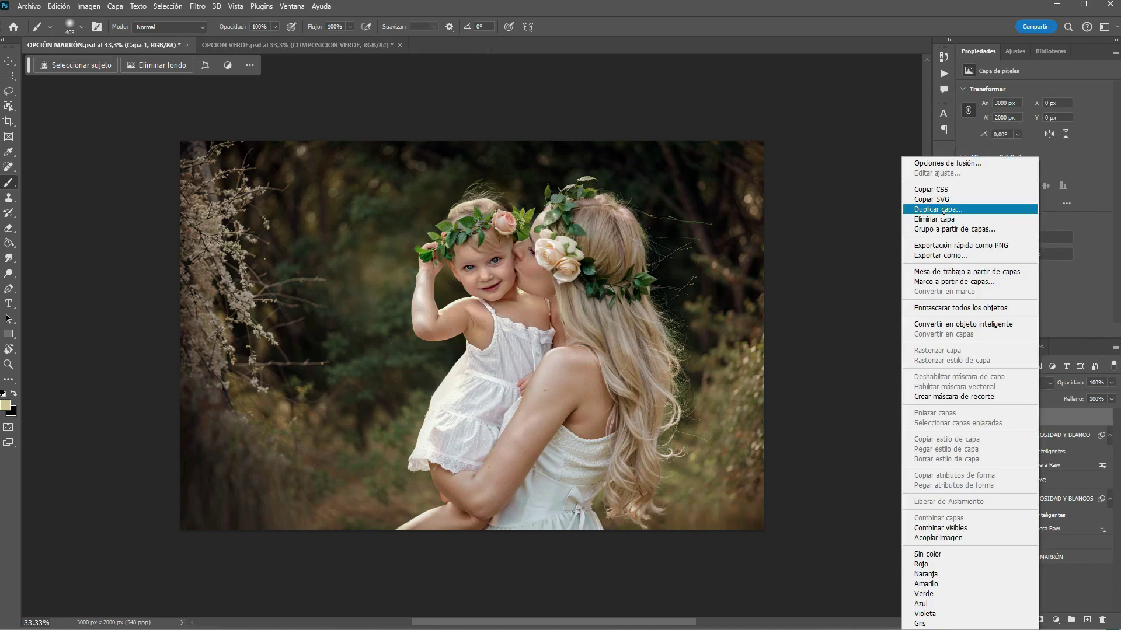
left_click(943, 209)
left_click(530, 220)
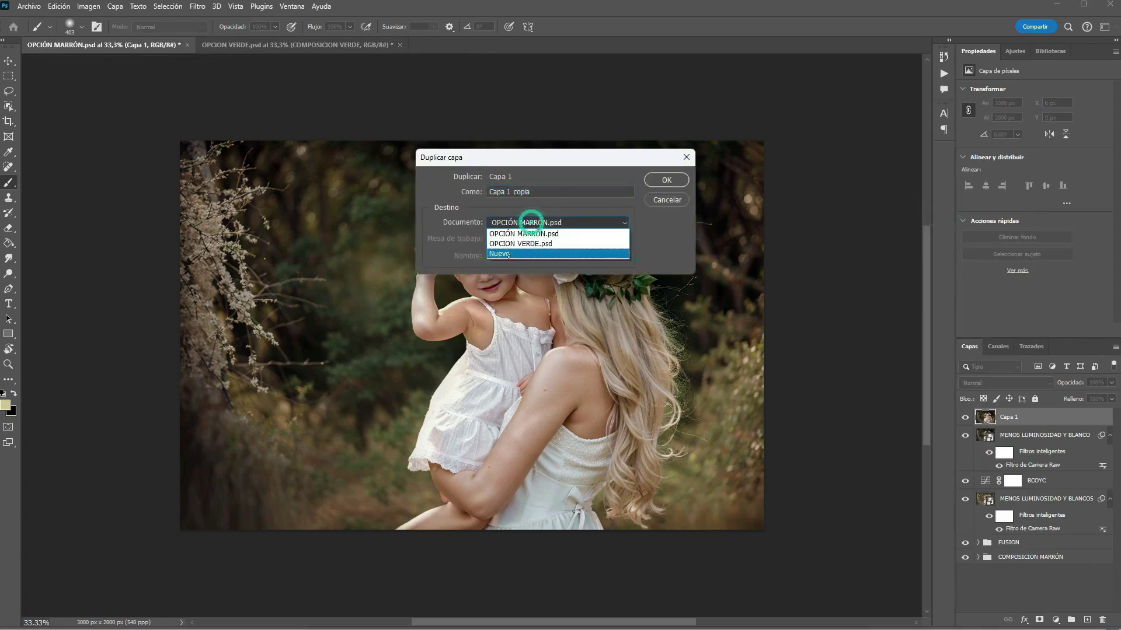
left_click(508, 255)
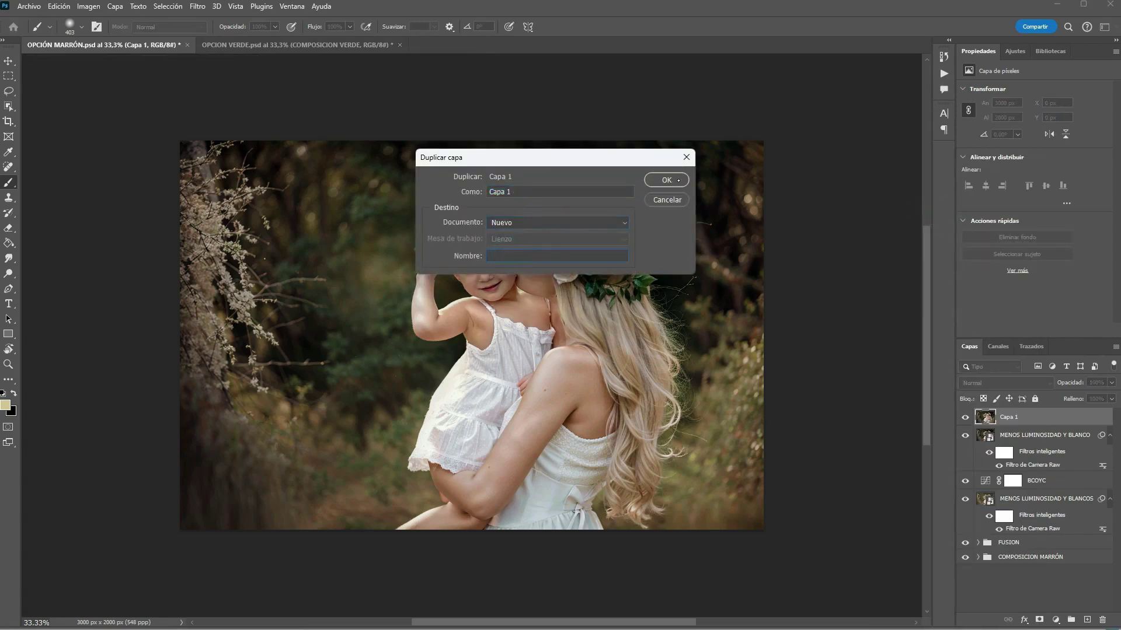
left_click(678, 181)
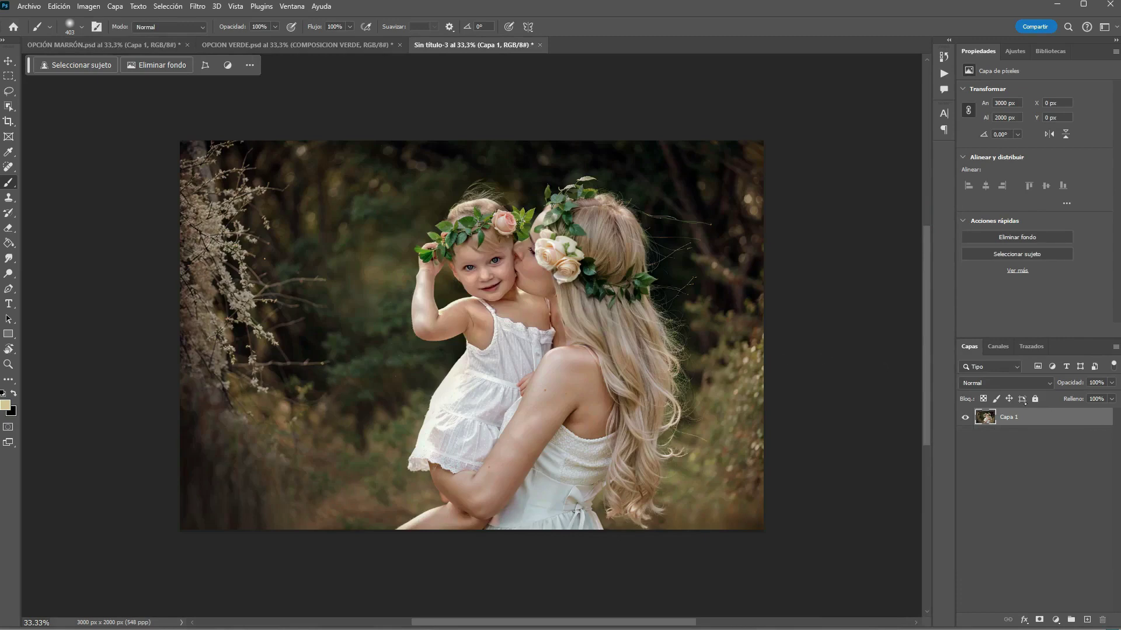
- Flatten the new document and run the ENFOQUE XL action to add the IRIBAS 1 layer
left_click(115, 7)
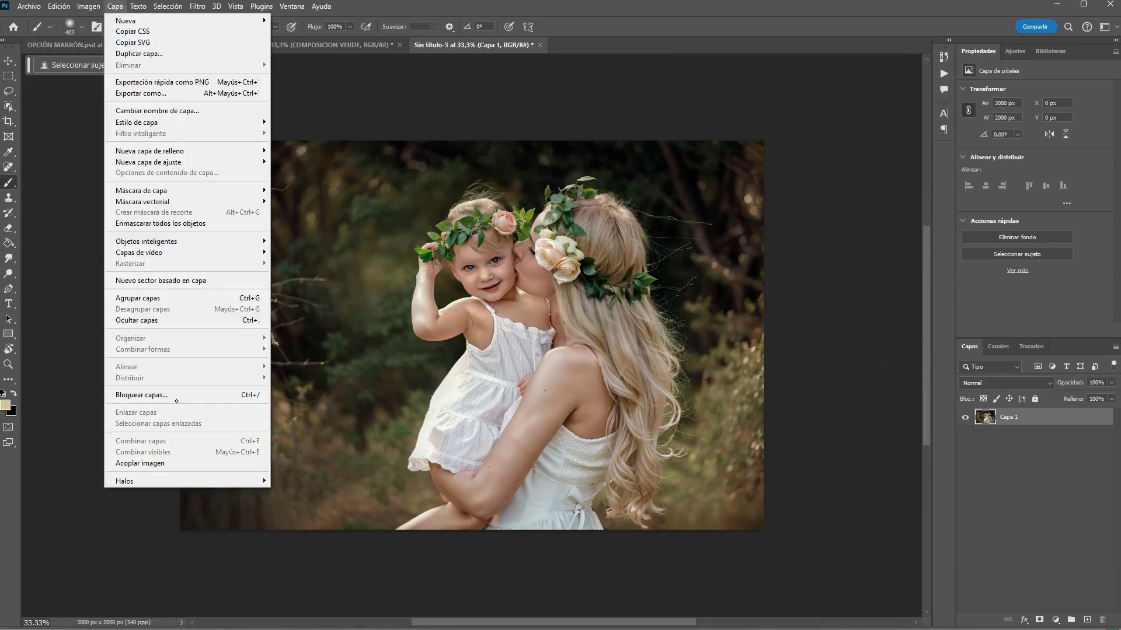
left_click(147, 464)
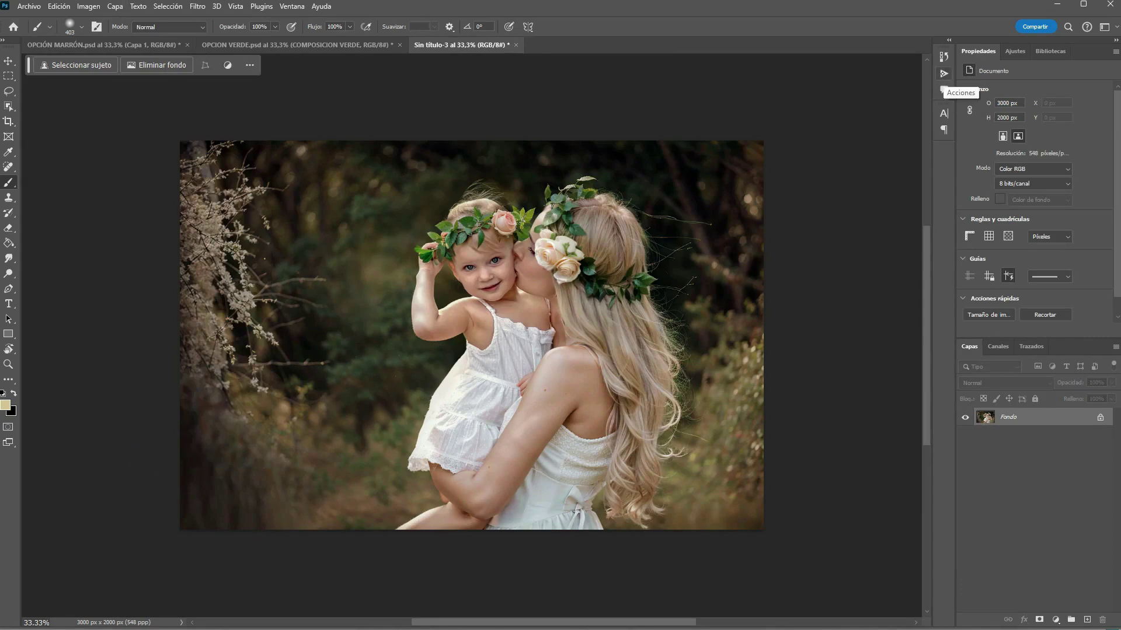
left_click(944, 73)
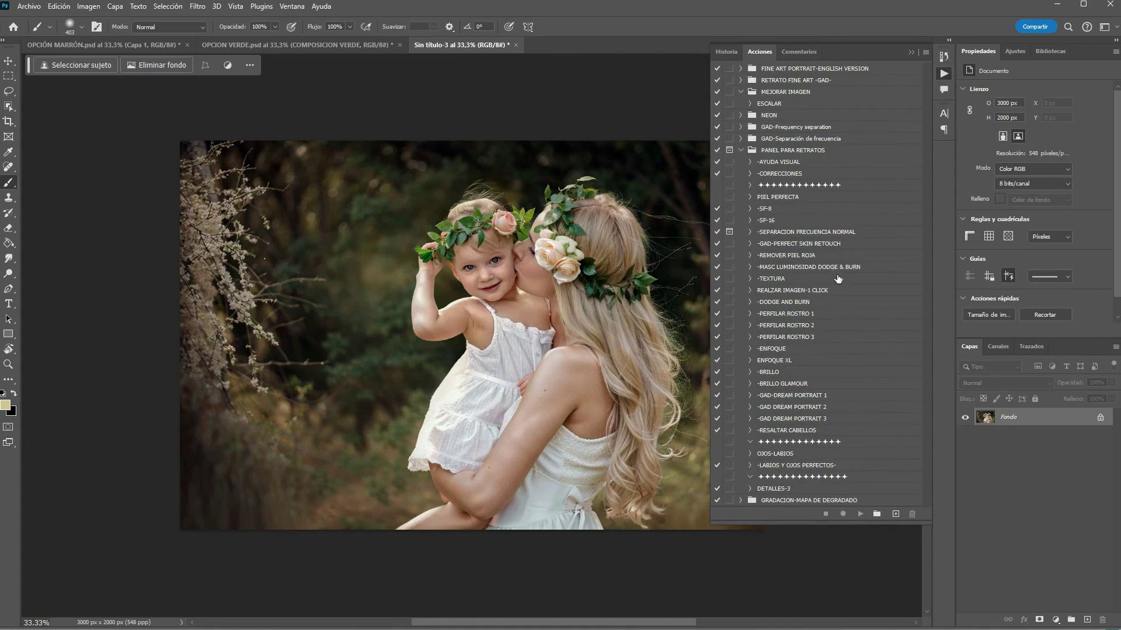
left_click(790, 362)
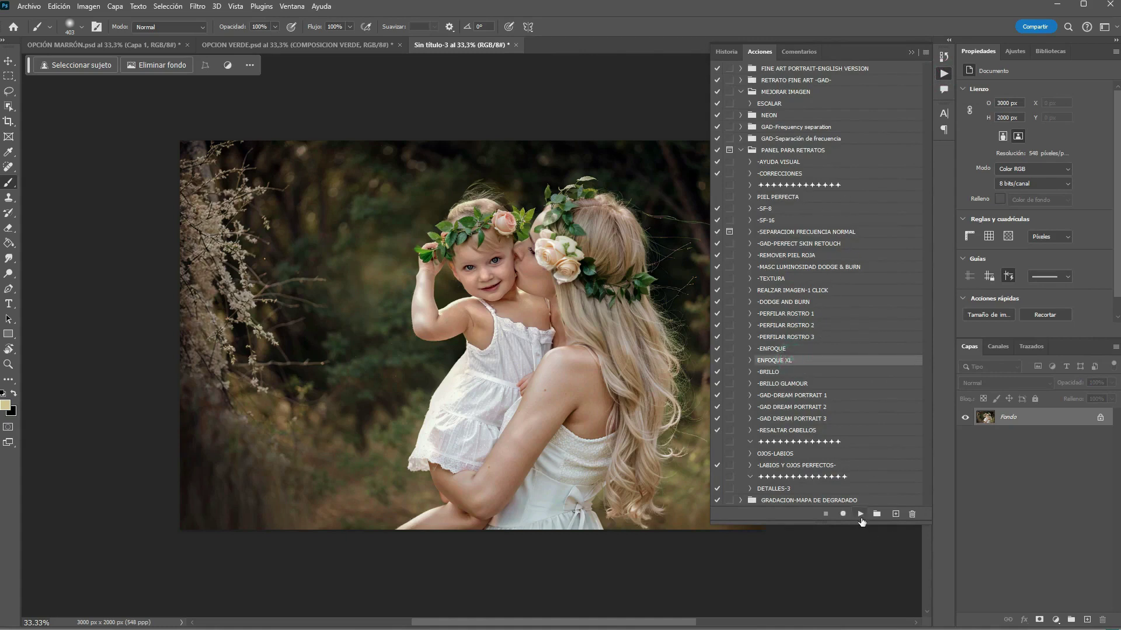
left_click(859, 515)
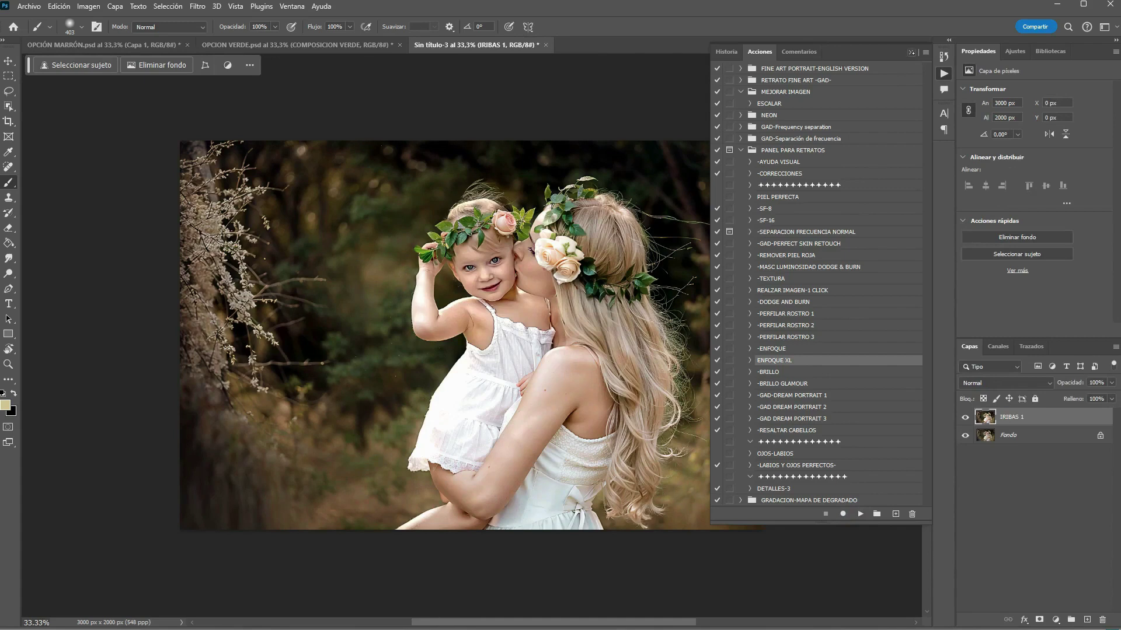
left_click(911, 52)
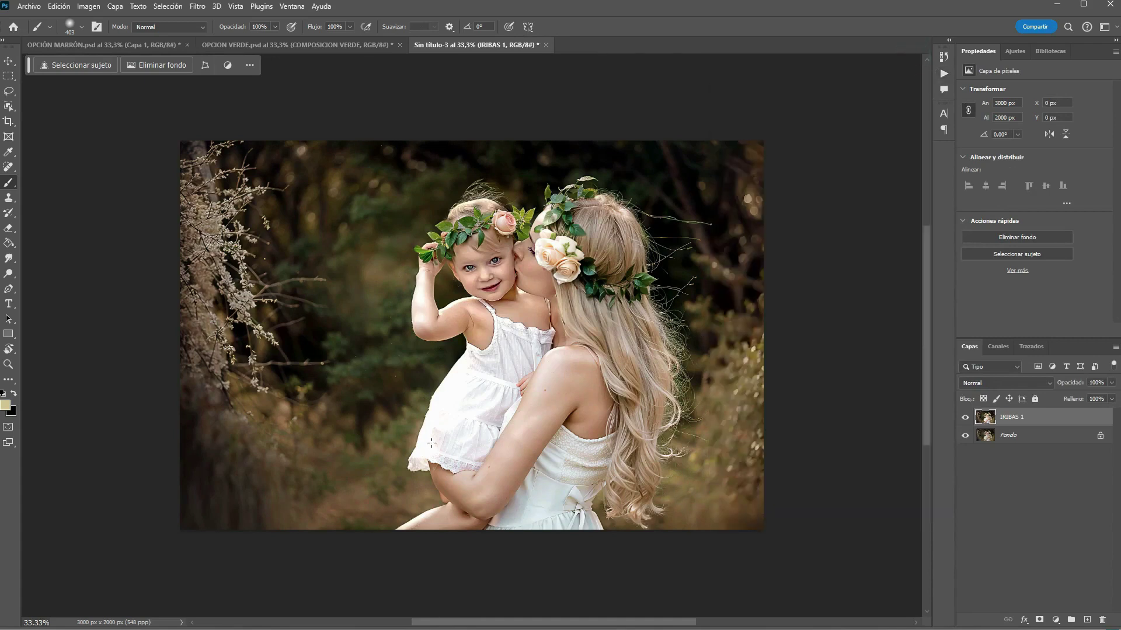
- Compare IRIBAS 1 at 50% opacity against the photo, zoomed in on mother and child
key("z")
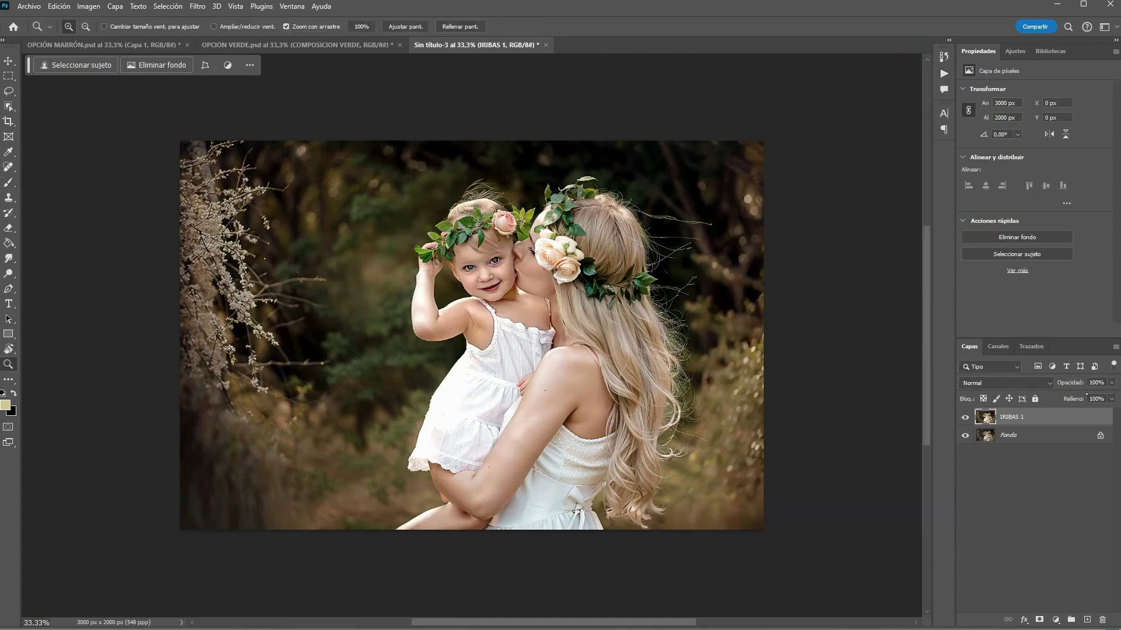
left_click(1111, 382)
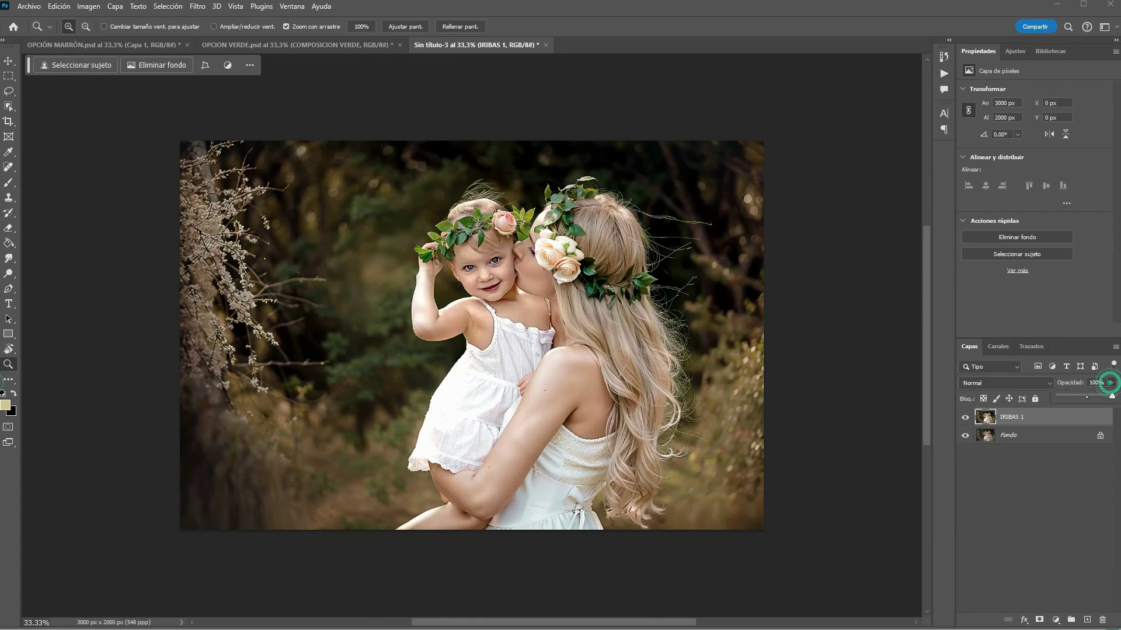
left_click_drag(1114, 395, 1084, 395)
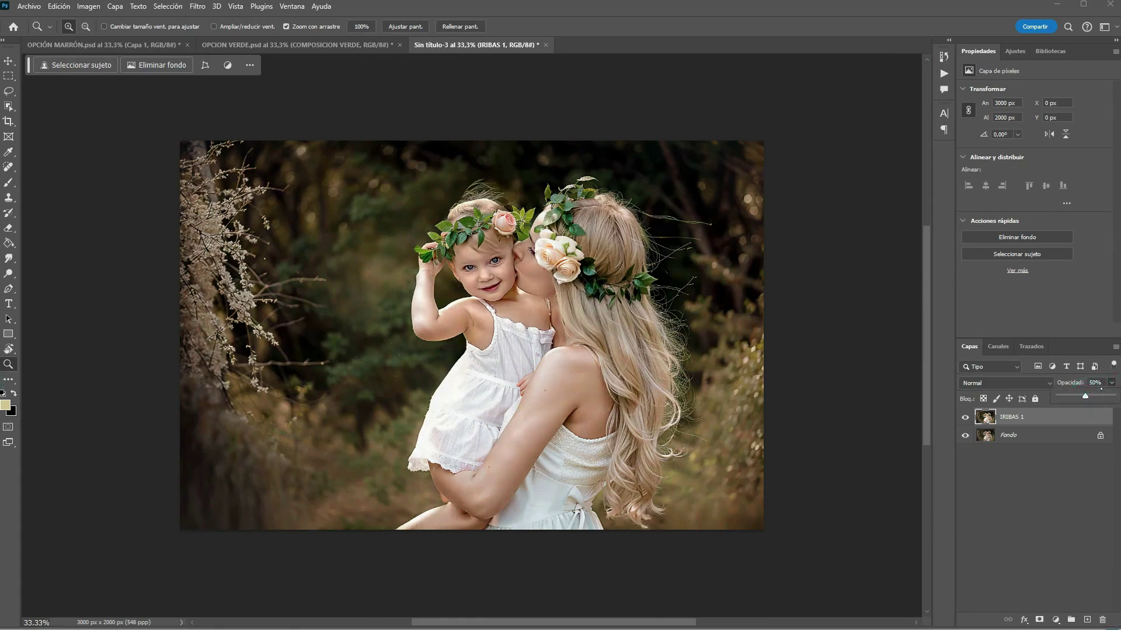
left_click(965, 416)
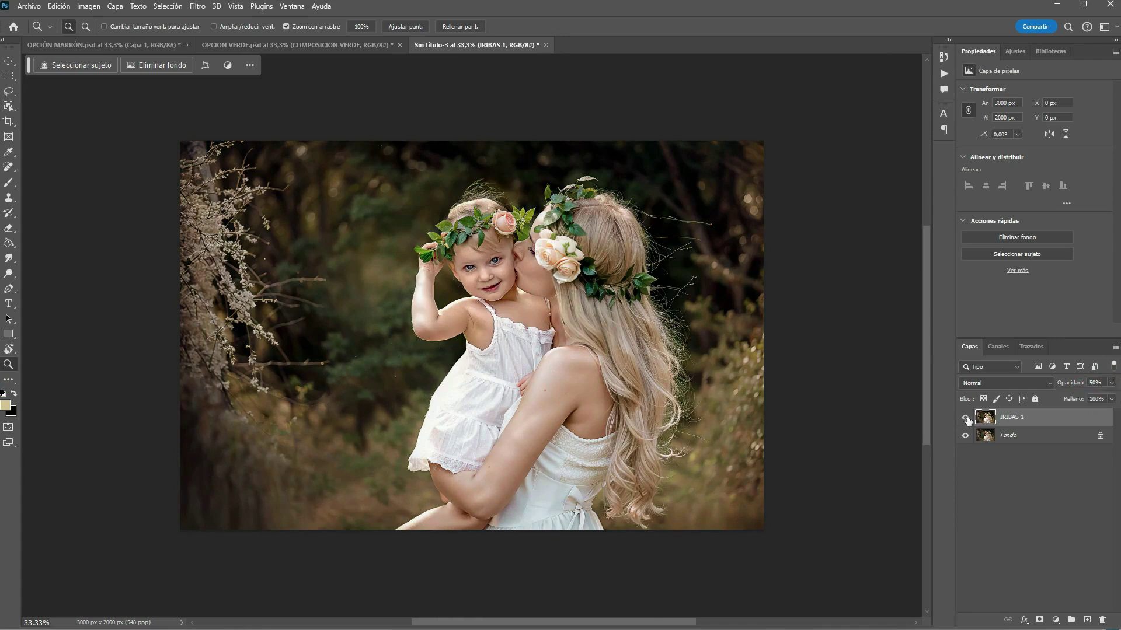
left_click(966, 418)
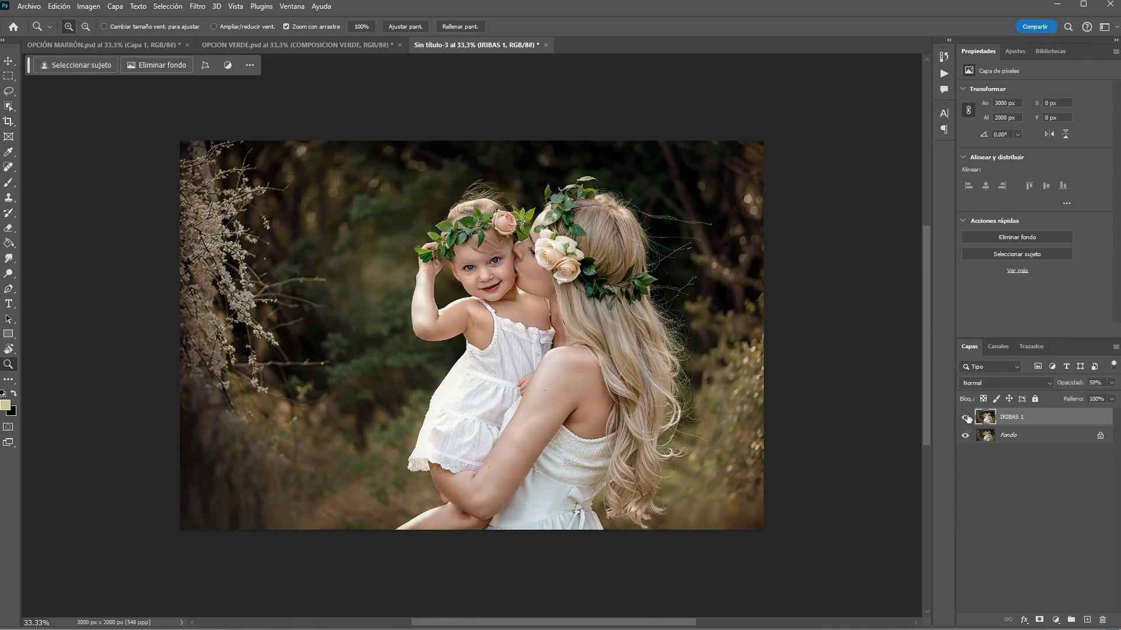
left_click(472, 382)
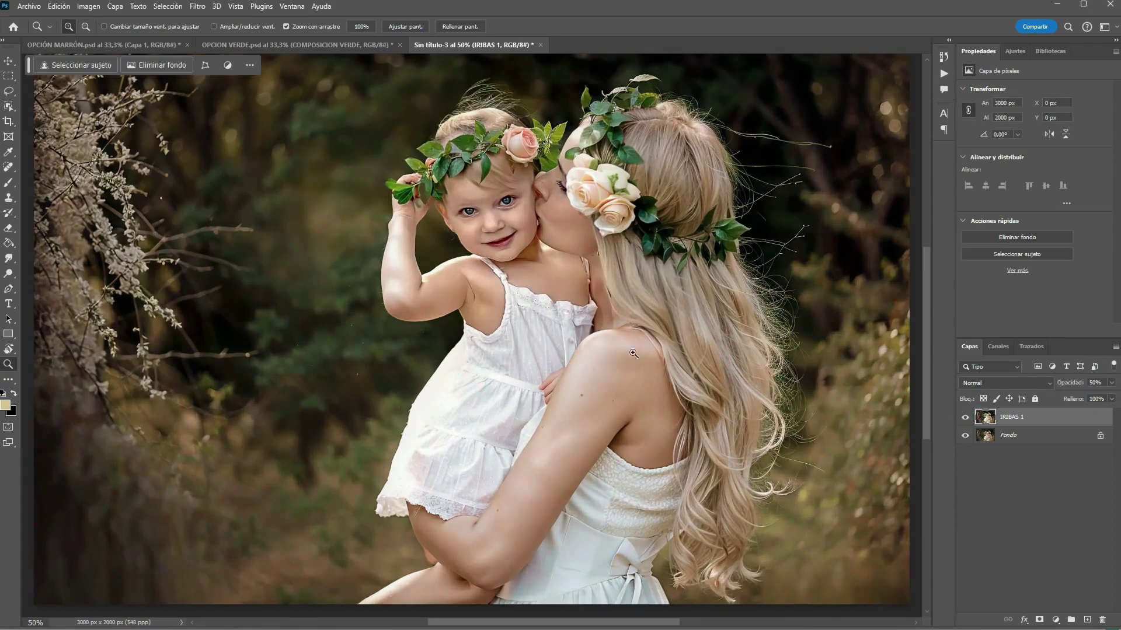
left_click(965, 417)
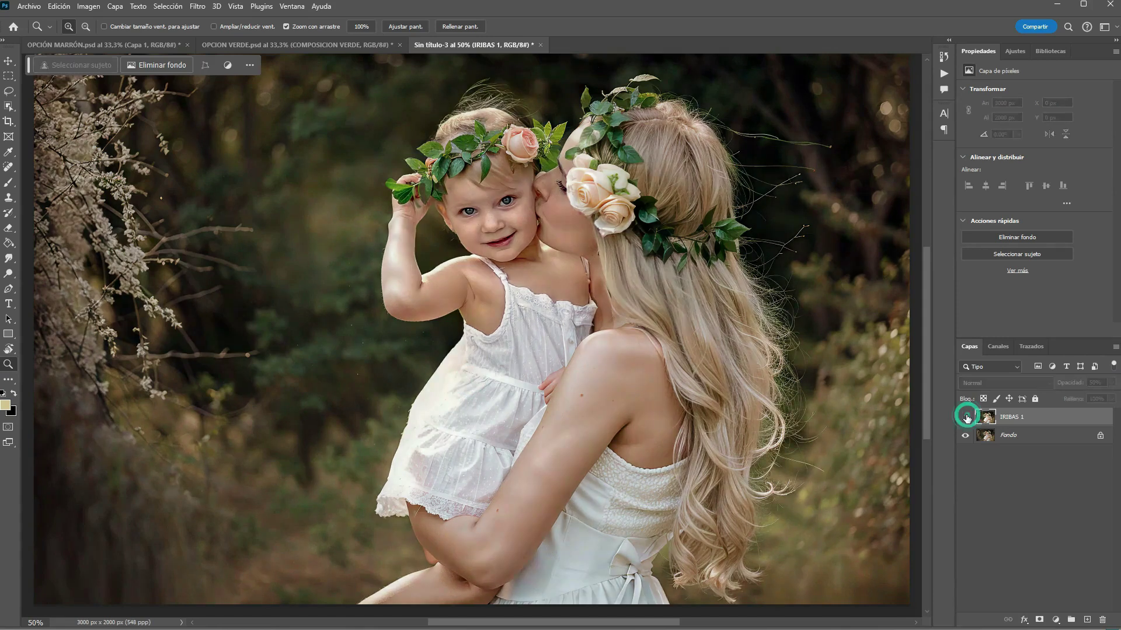
left_click(965, 417)
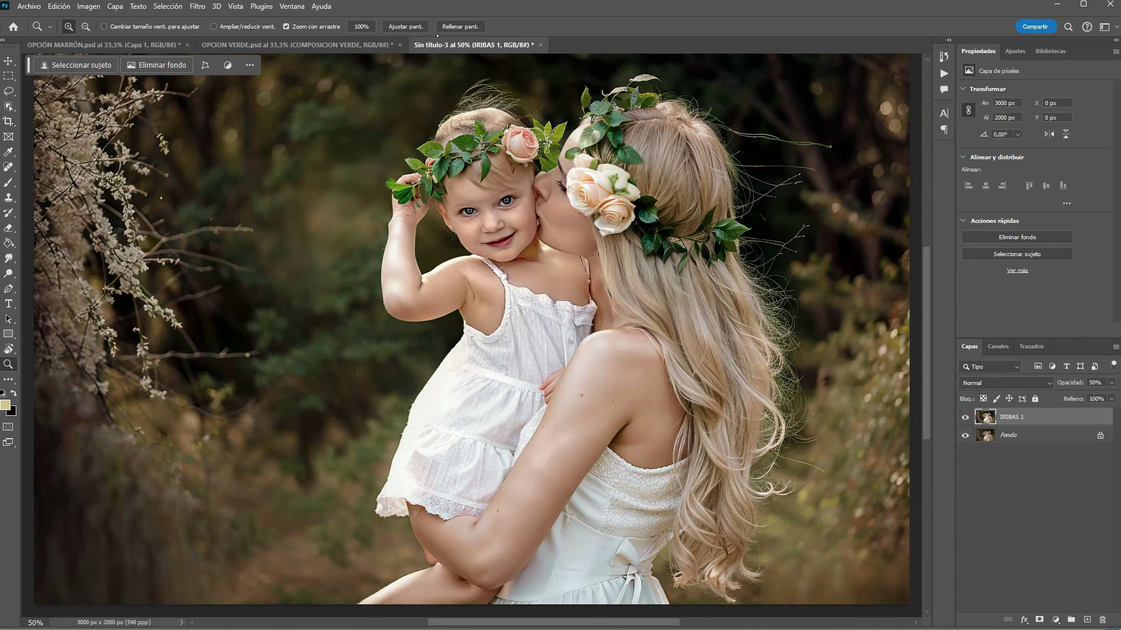
left_click(407, 27)
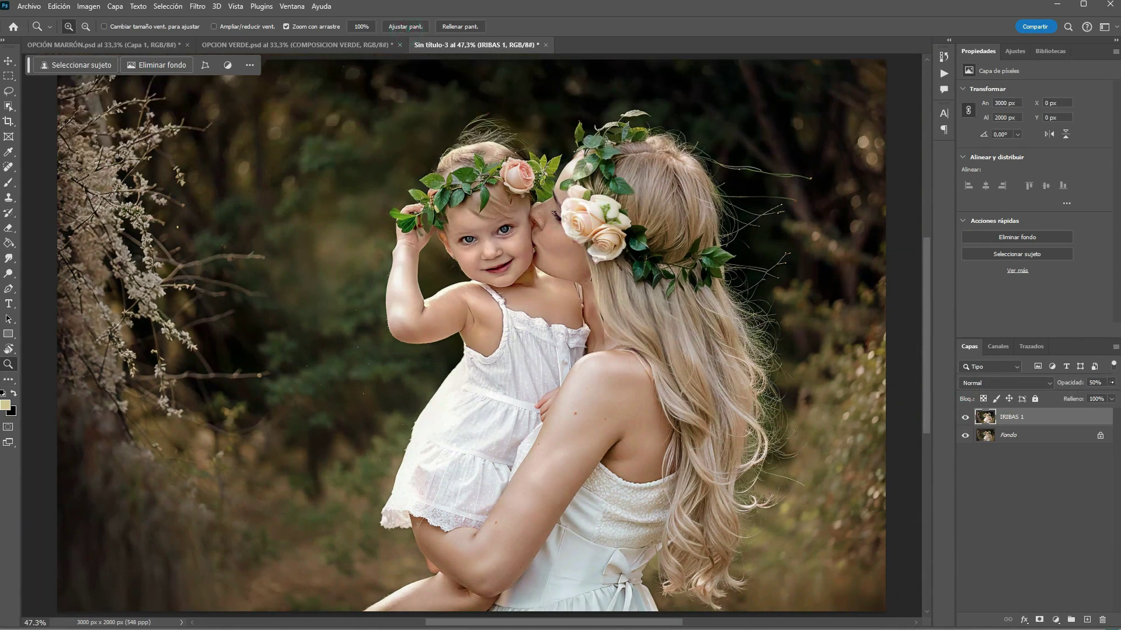
left_click(1111, 383)
- Add an inverted black layer mask to IRIBAS 1 and set its opacity to 50%
left_click_drag(1089, 397, 1111, 397)
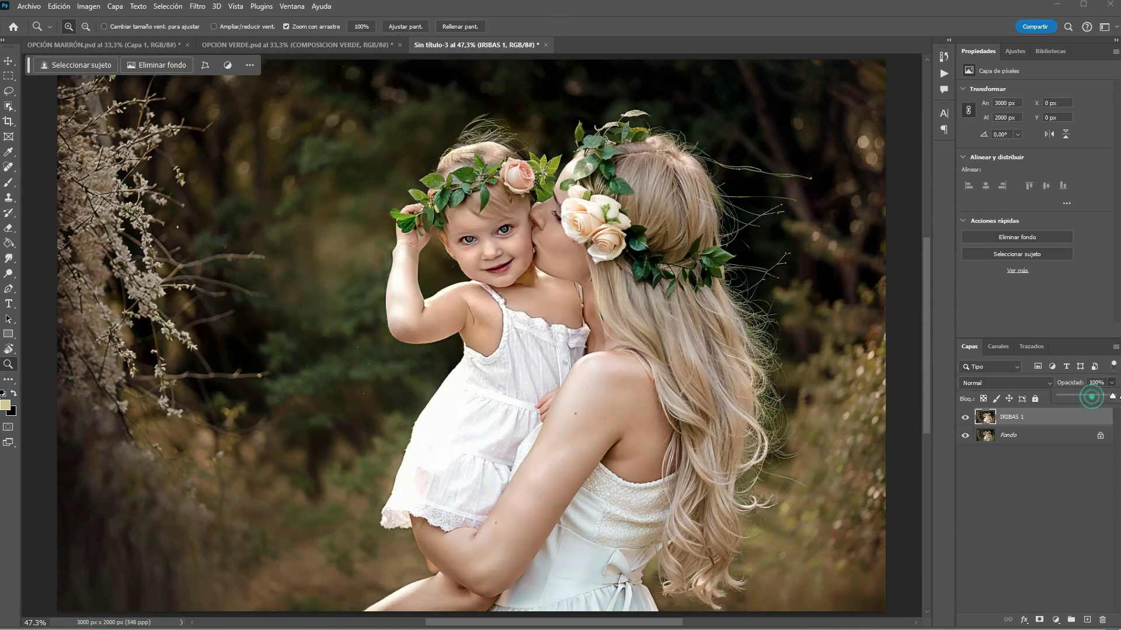
left_click(1039, 620)
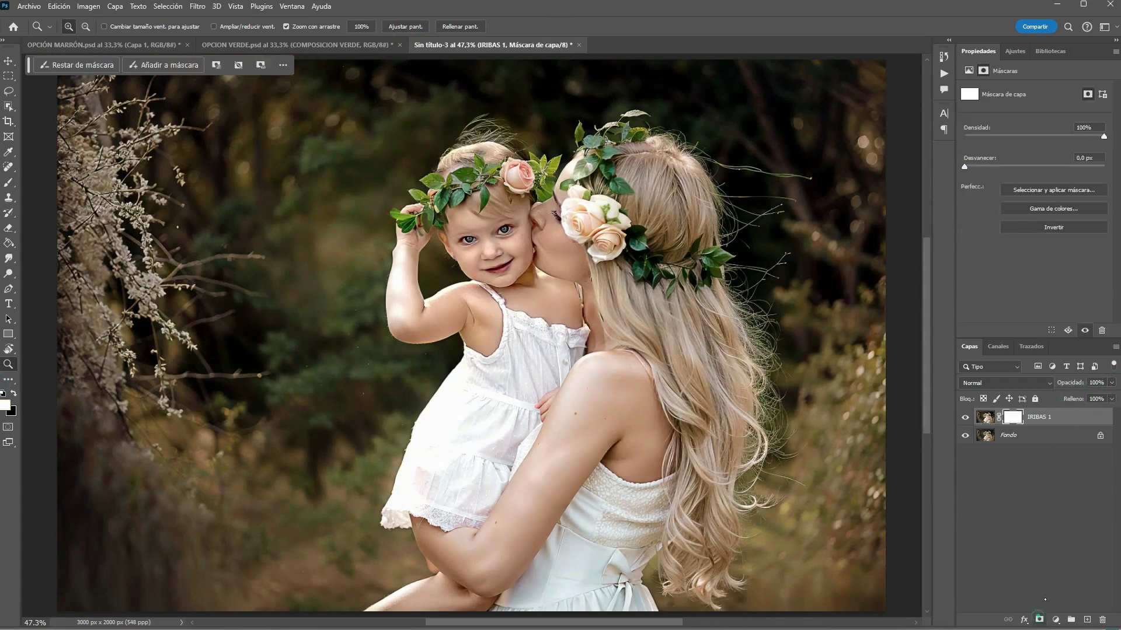
key("ctrl+i")
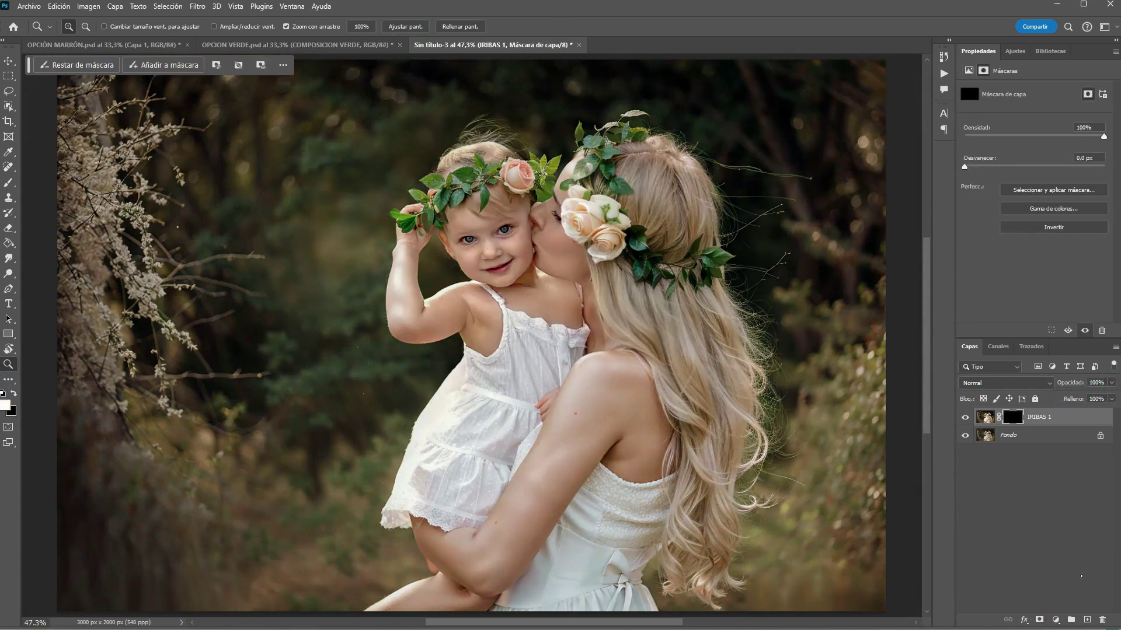
left_click(1111, 383)
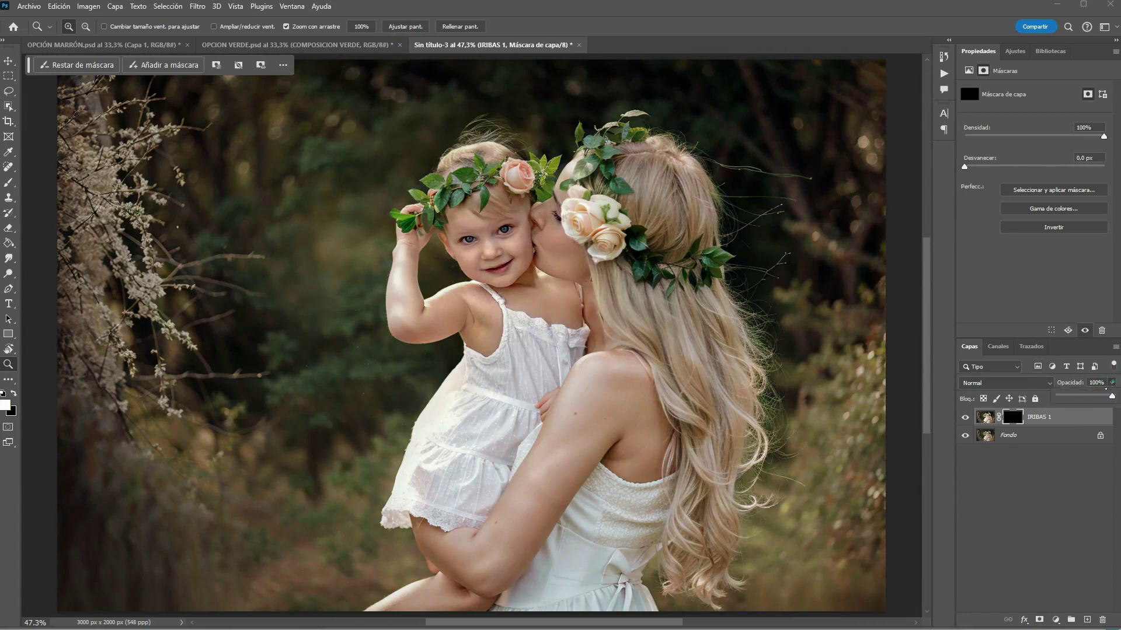
left_click_drag(1112, 396, 1088, 396)
left_click(1085, 396)
left_click(1085, 397)
left_click(1095, 382)
type("50")
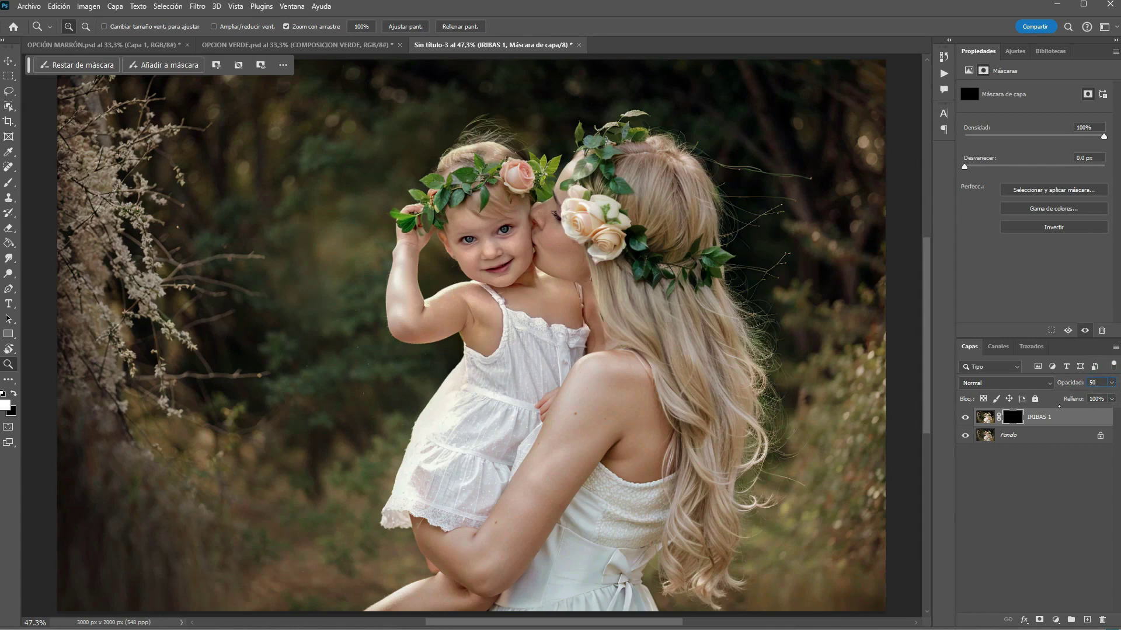
key("Return")
- Paint white on the mask with a size-150 brush over both flower crowns
left_click(8, 182)
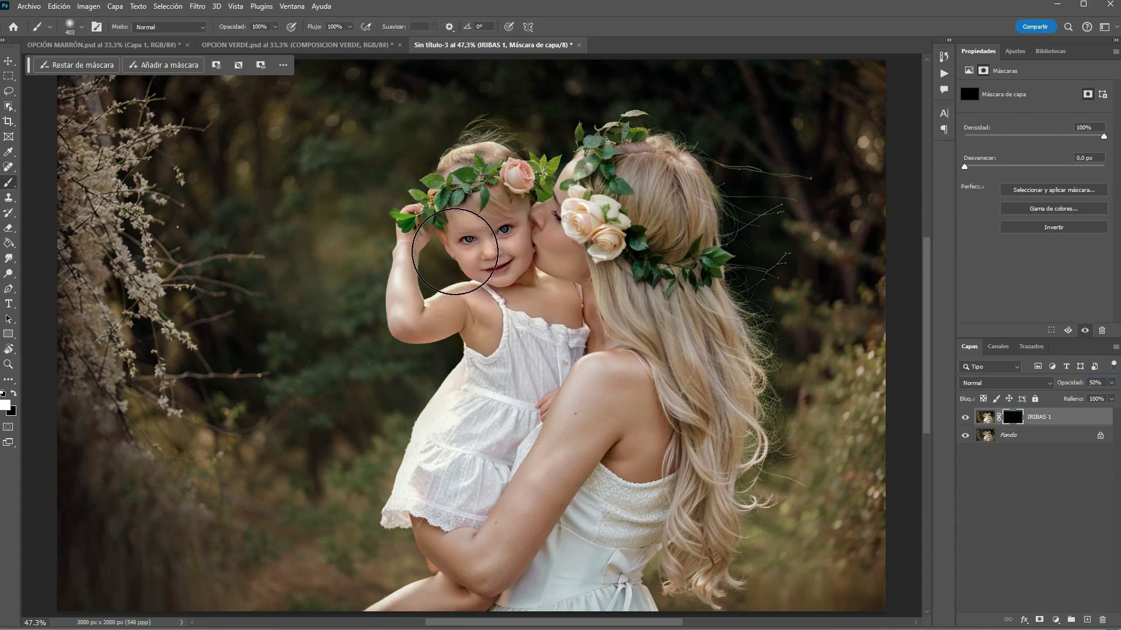
key("bracketleft")
key("bracketleft")
key("bracketleft")
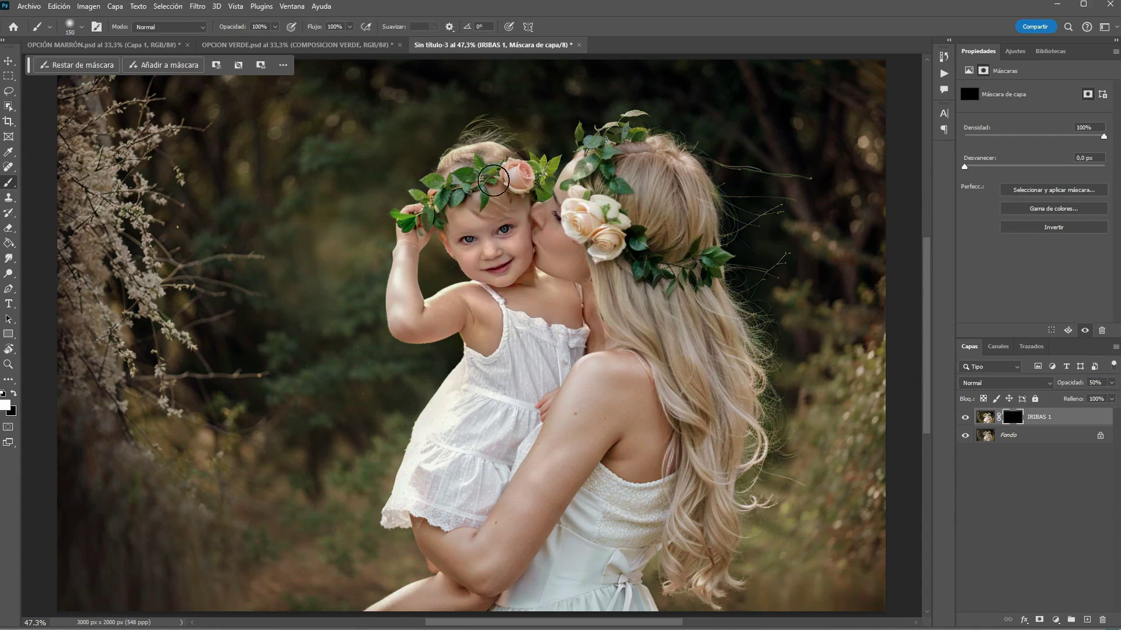
left_click_drag(474, 173, 413, 212)
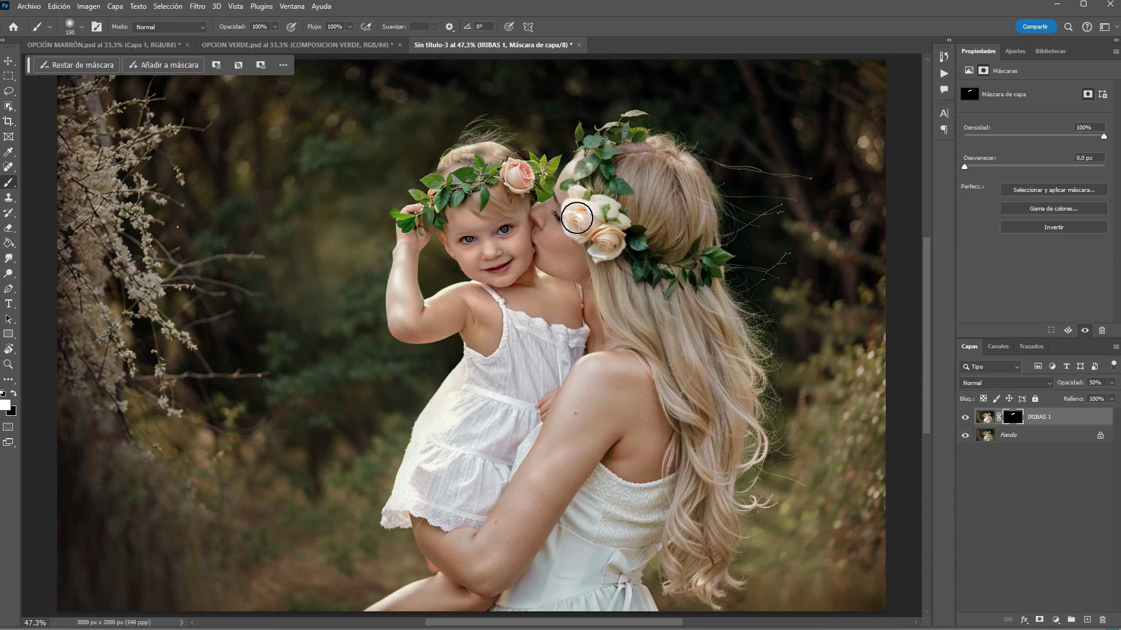
mouse_move(611, 242)
left_mouse_down()
mouse_move(643, 260)
mouse_move(733, 240)
left_mouse_up()
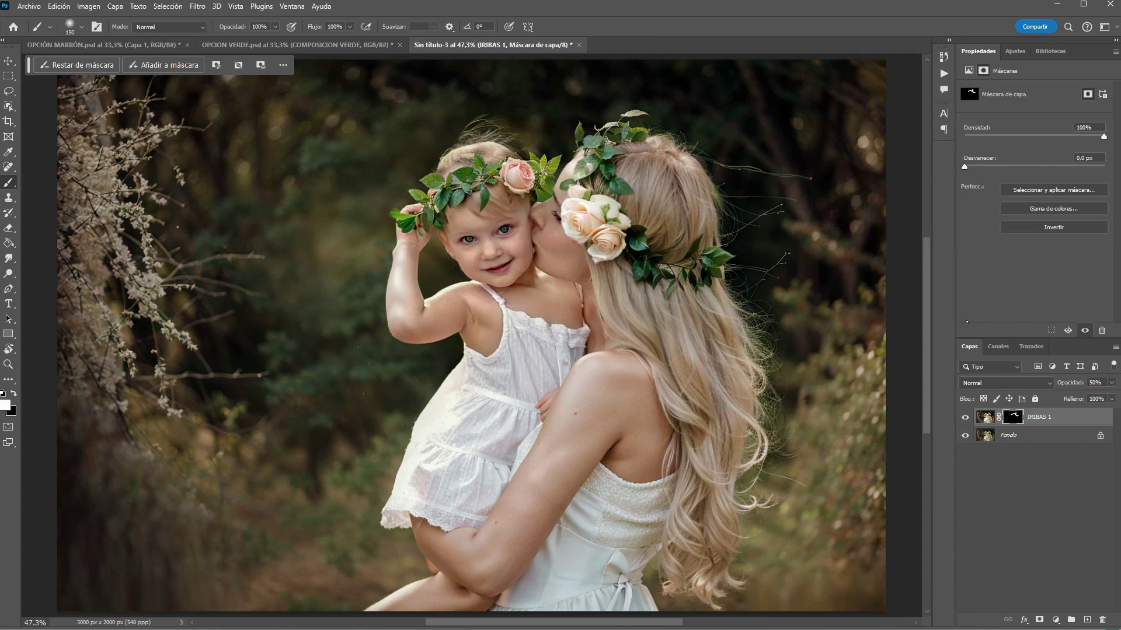
left_click(966, 418)
left_click(966, 417)
- Paint the faces with a size-70 brush at 23% flow, then zoom out to compare
key("bracketleft")
key("bracketleft")
key("bracketleft")
key("bracketleft")
key("bracketleft")
left_click(350, 26)
left_click_drag(353, 40, 309, 40)
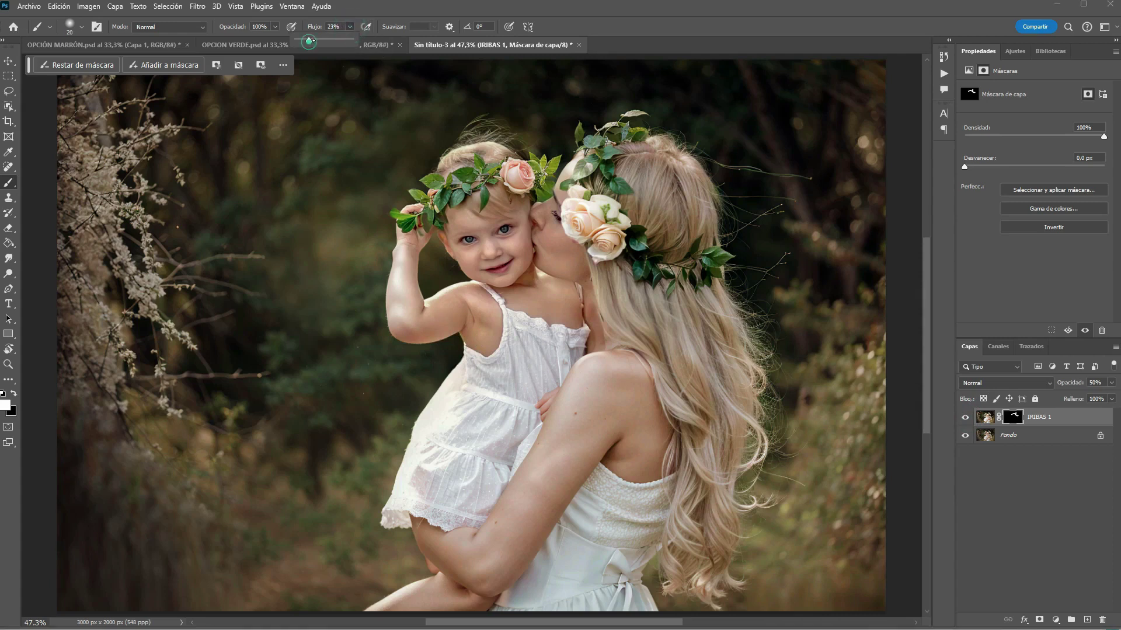
left_click(504, 229)
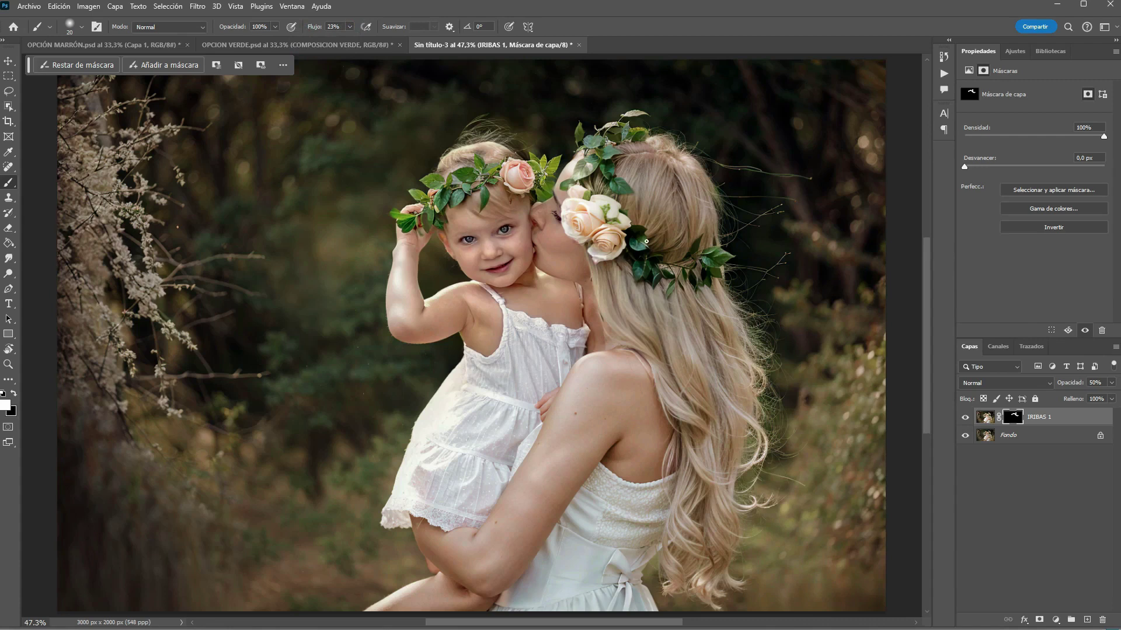
left_click(966, 417)
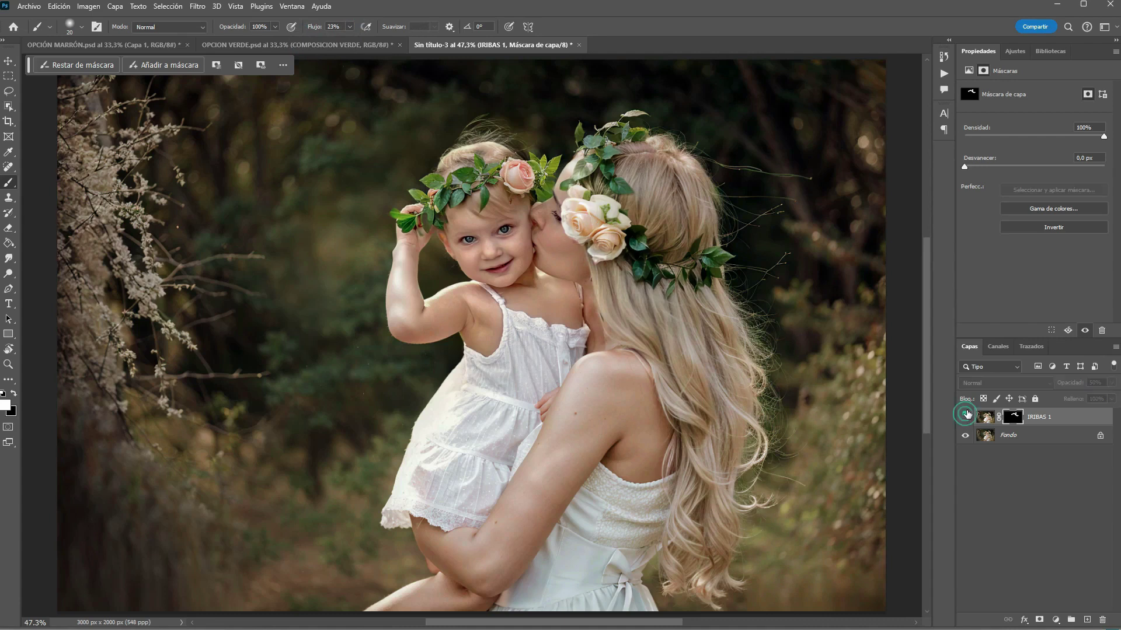
key("z")
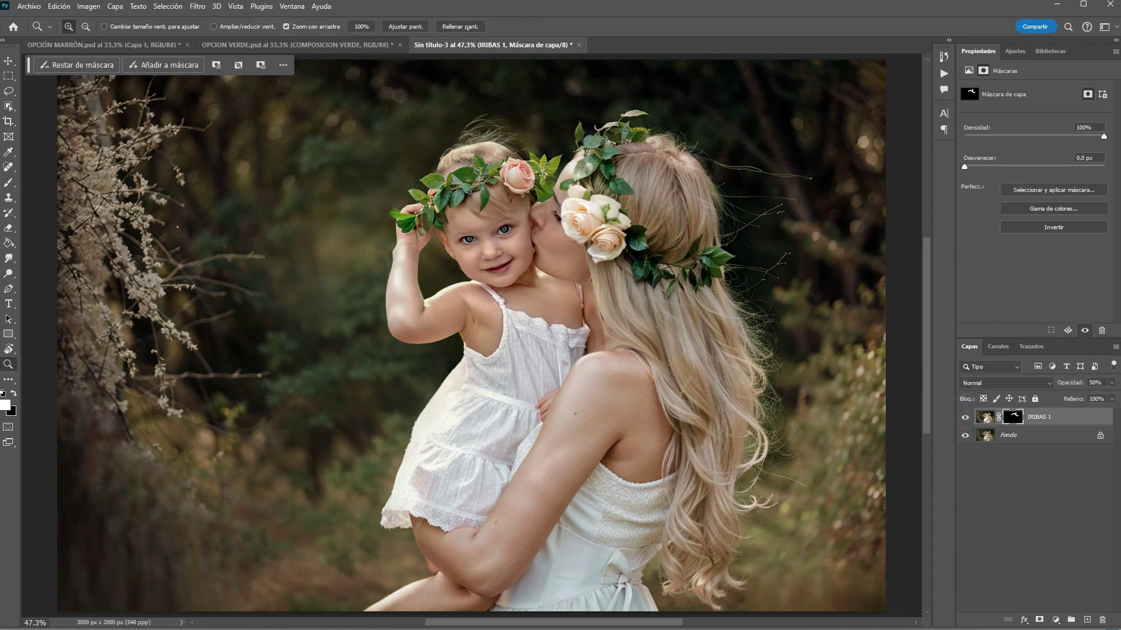
key("ctrl+minus")
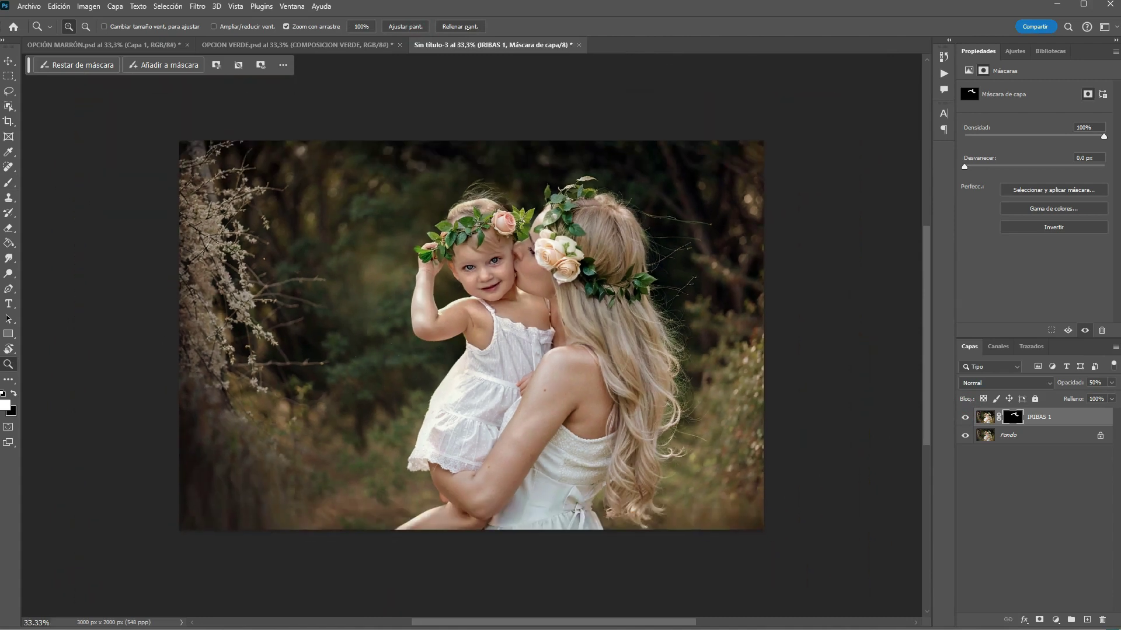
left_click(965, 417)
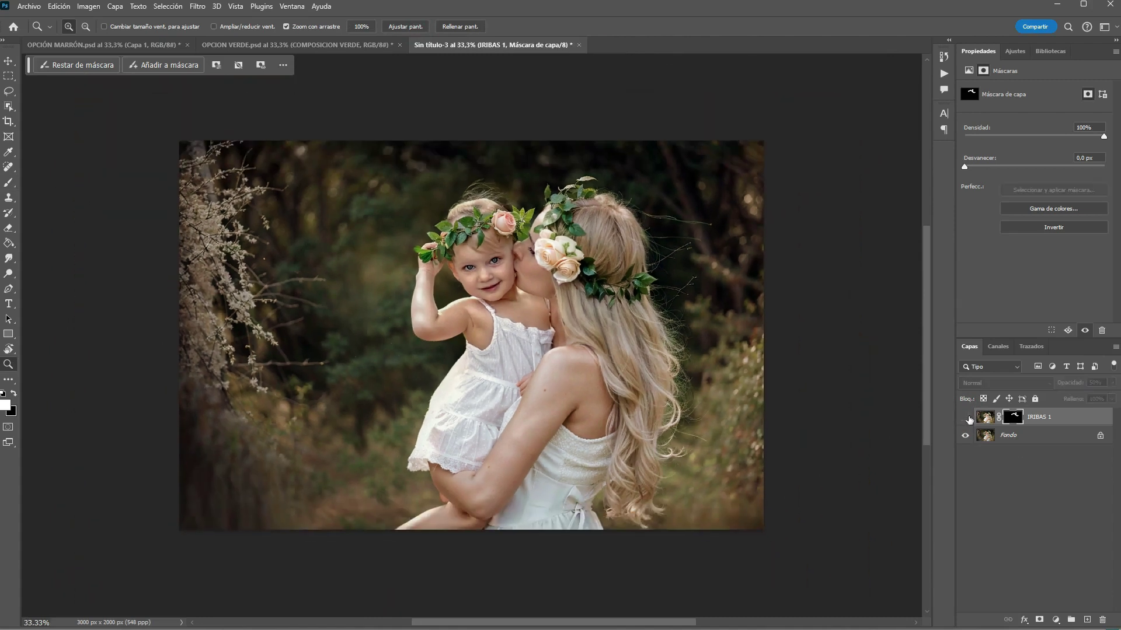
left_click(964, 418)
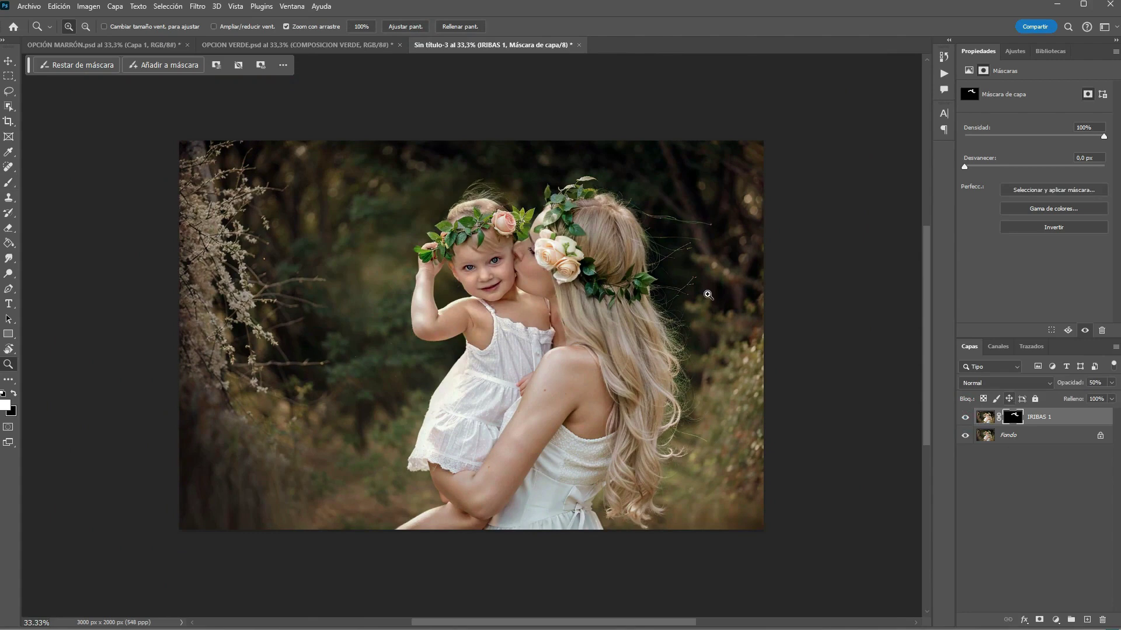
- Duplicate the IRIBAS 1 layer into OPCIÓN MARRÓN.psd
right_click(1077, 415)
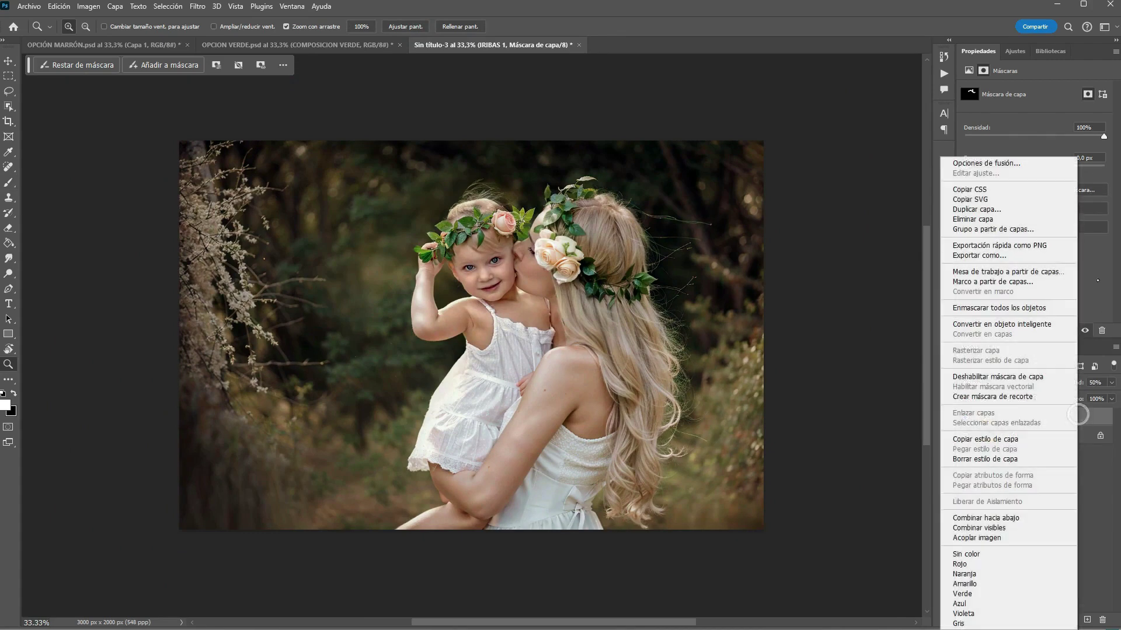
left_click(973, 209)
left_click(537, 223)
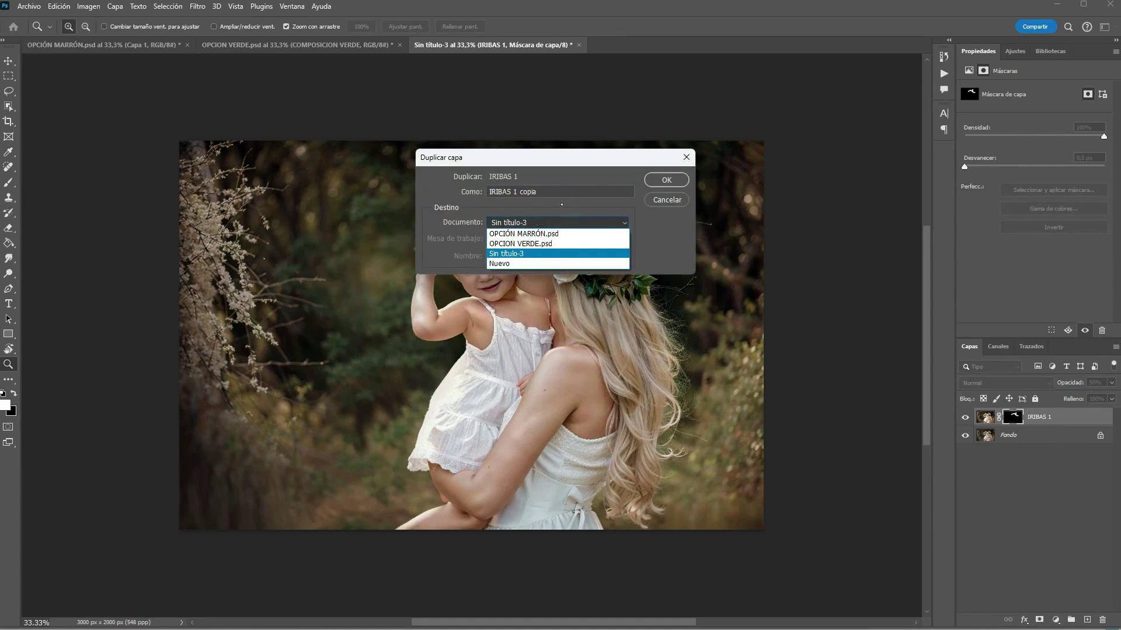
left_click(538, 234)
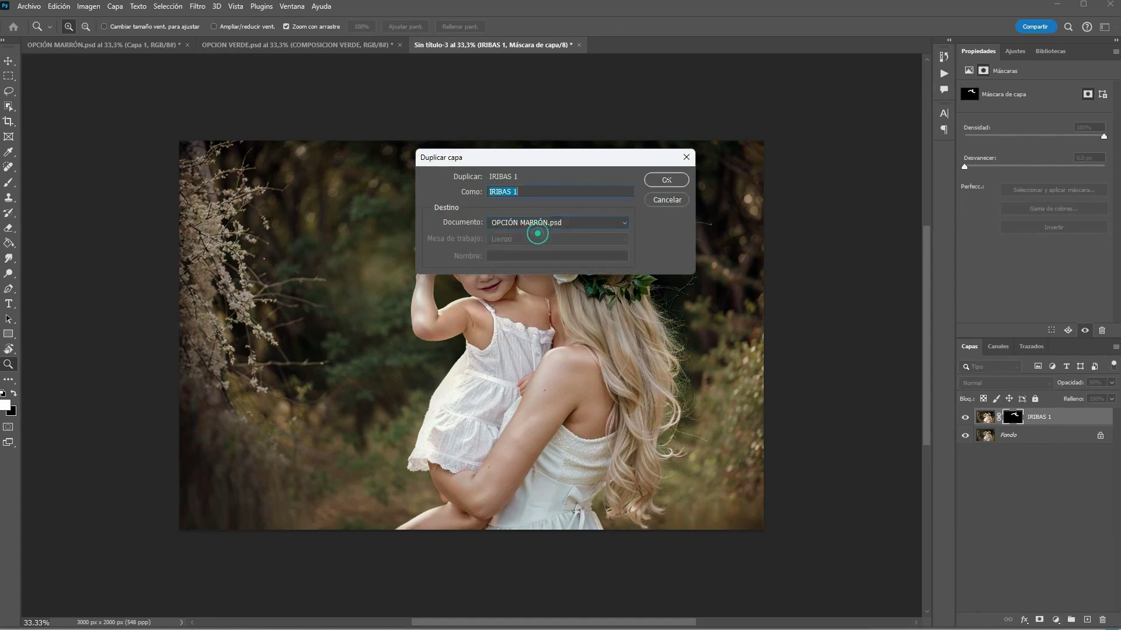
left_click(666, 180)
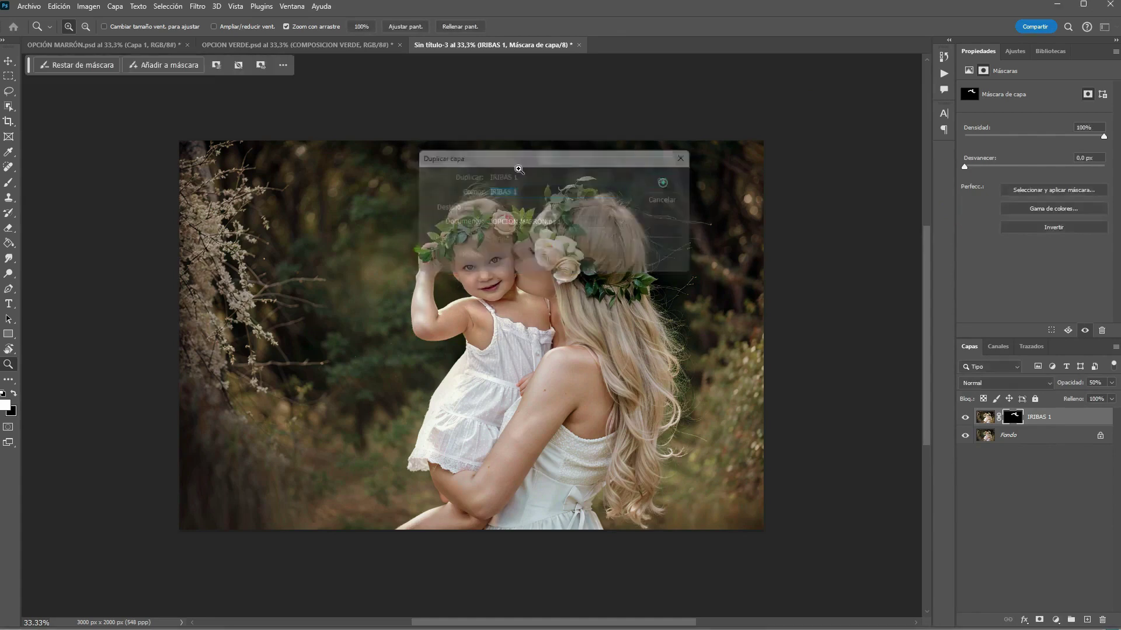
- In OPCIÓN MARRÓN.psd, start renaming the copied IRIBAS 1 layer
left_click(128, 46)
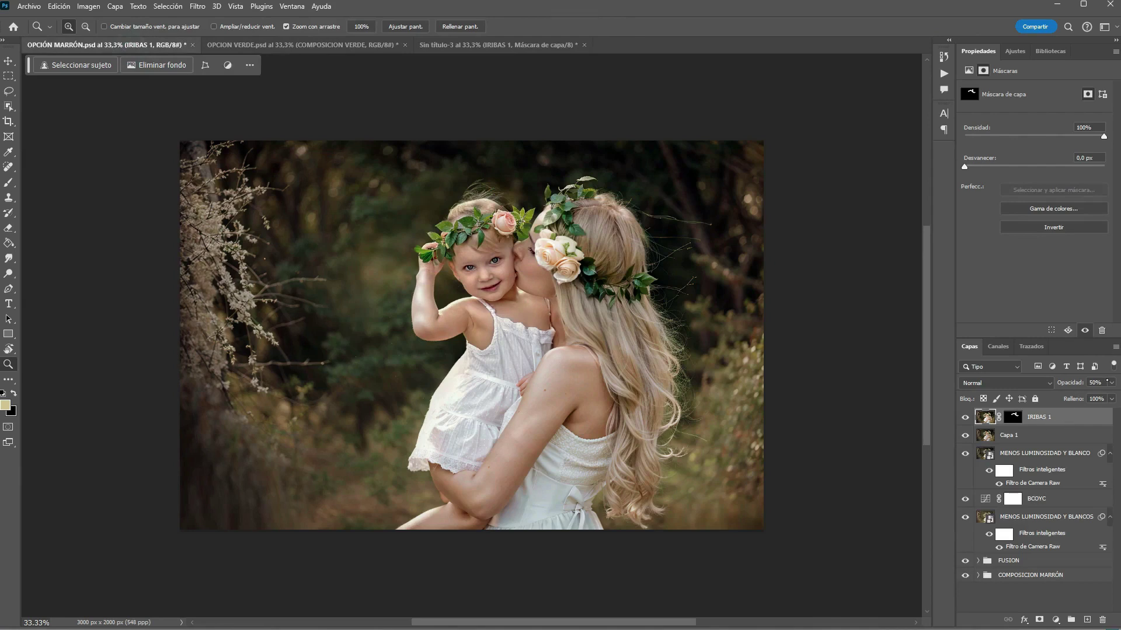
double_click(1039, 418)
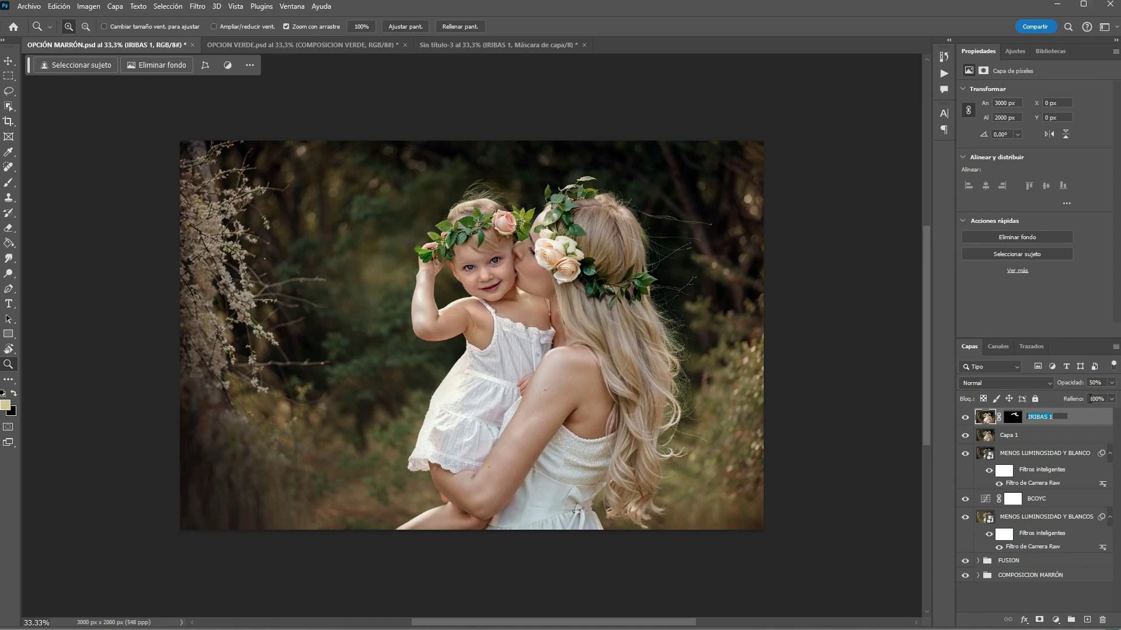
type("en")
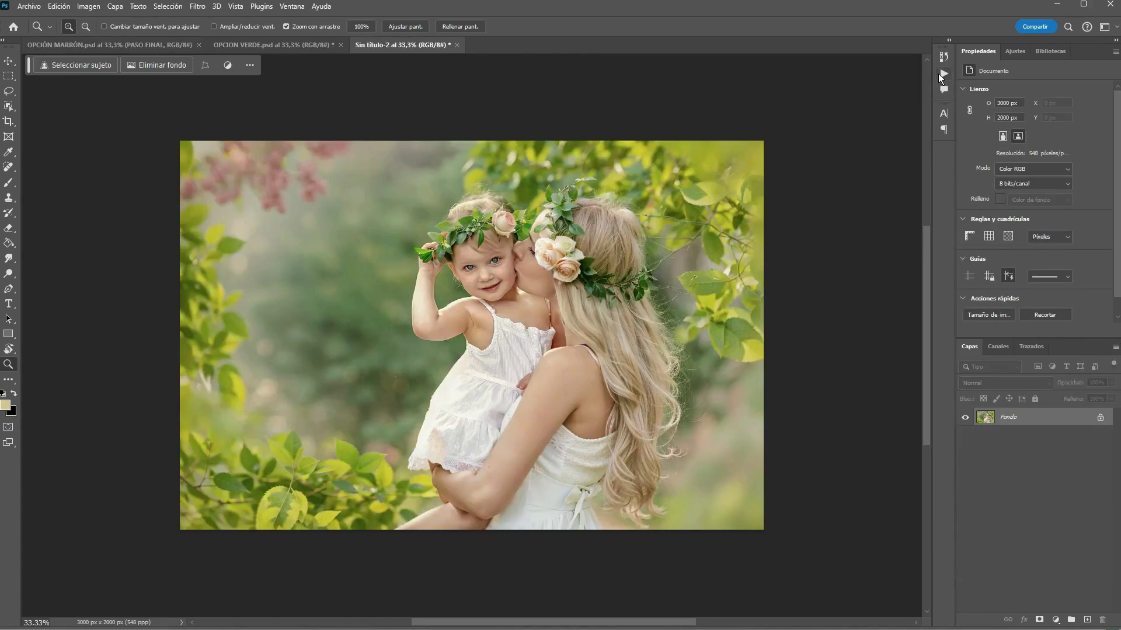
- Play the ENFOQUE XL action on the green photo and drop IRIBAS 1 to 50% opacity
left_click(943, 75)
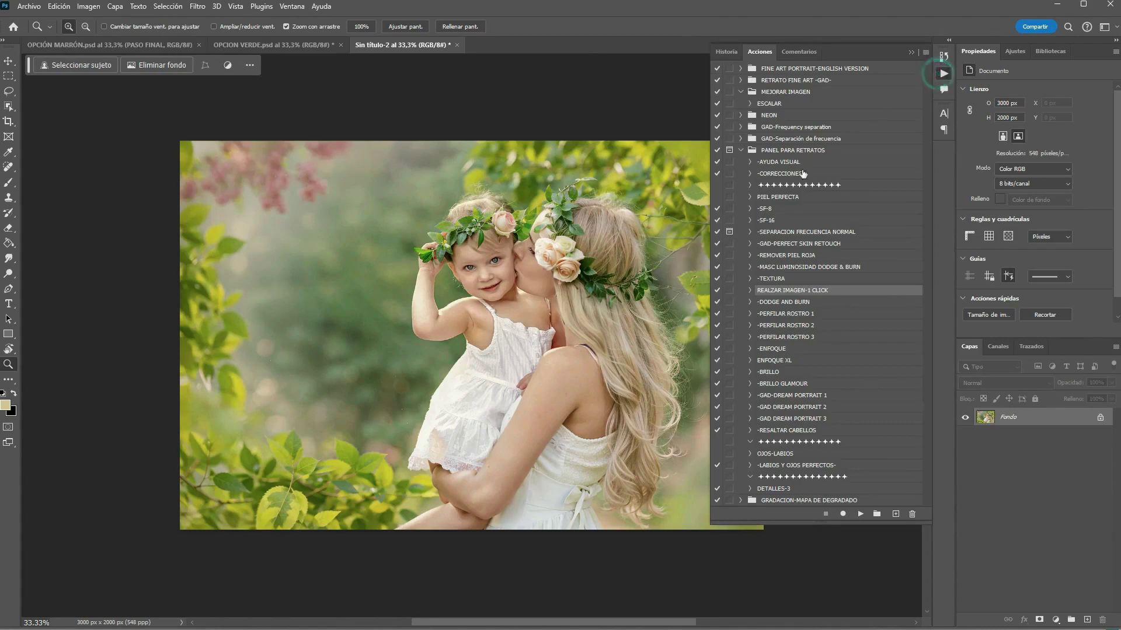
left_click(798, 361)
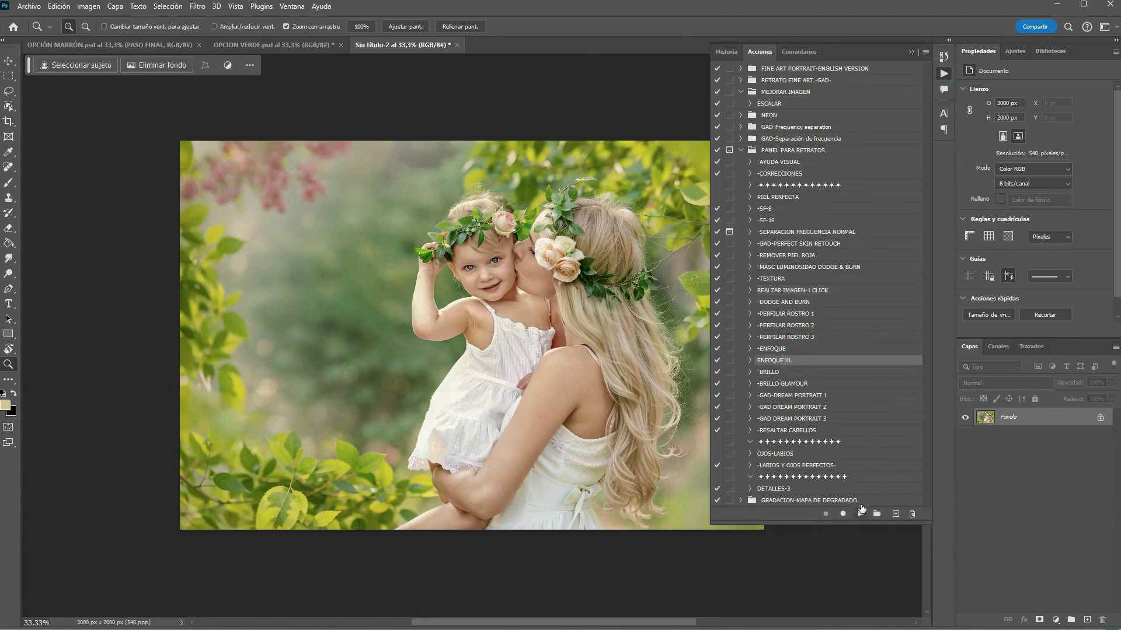
left_click(862, 514)
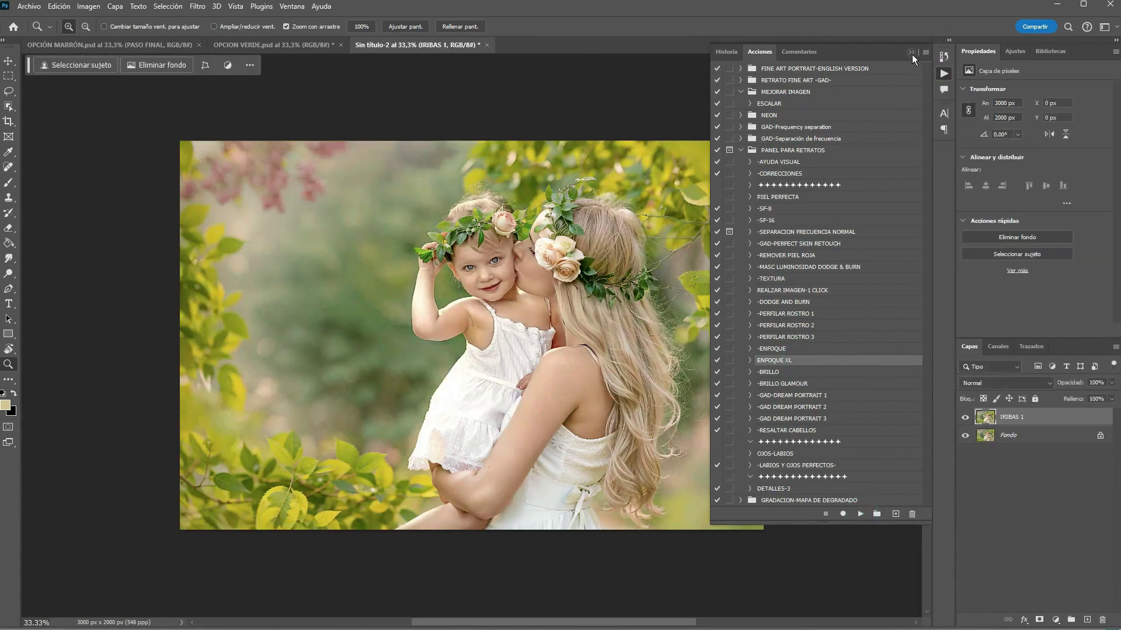
left_click(911, 53)
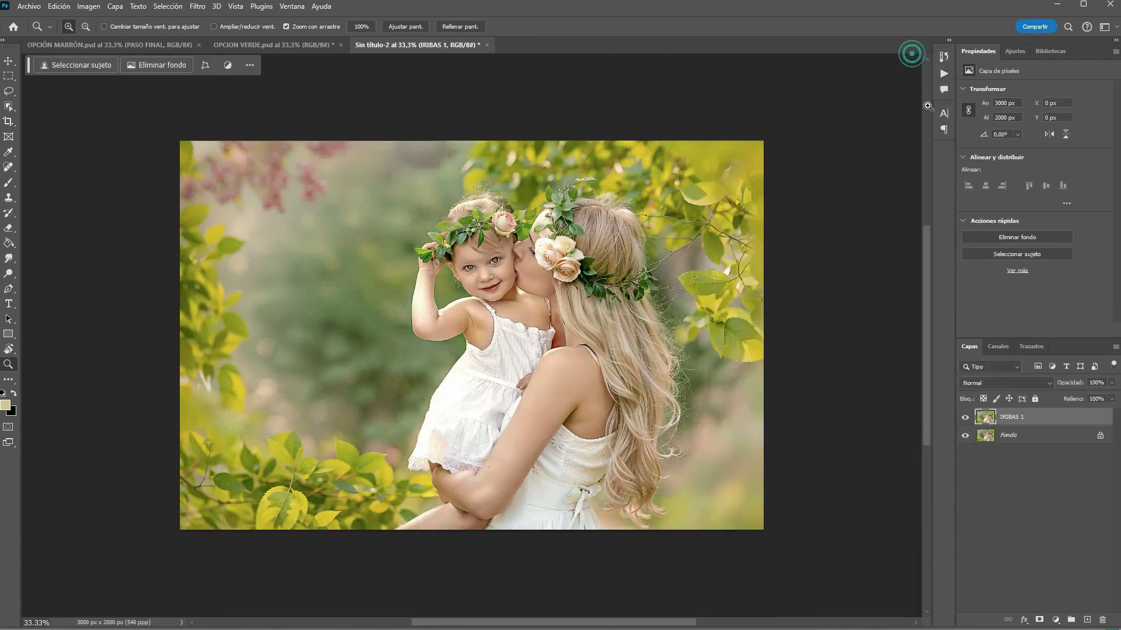
left_click(1112, 383)
left_click(1082, 394)
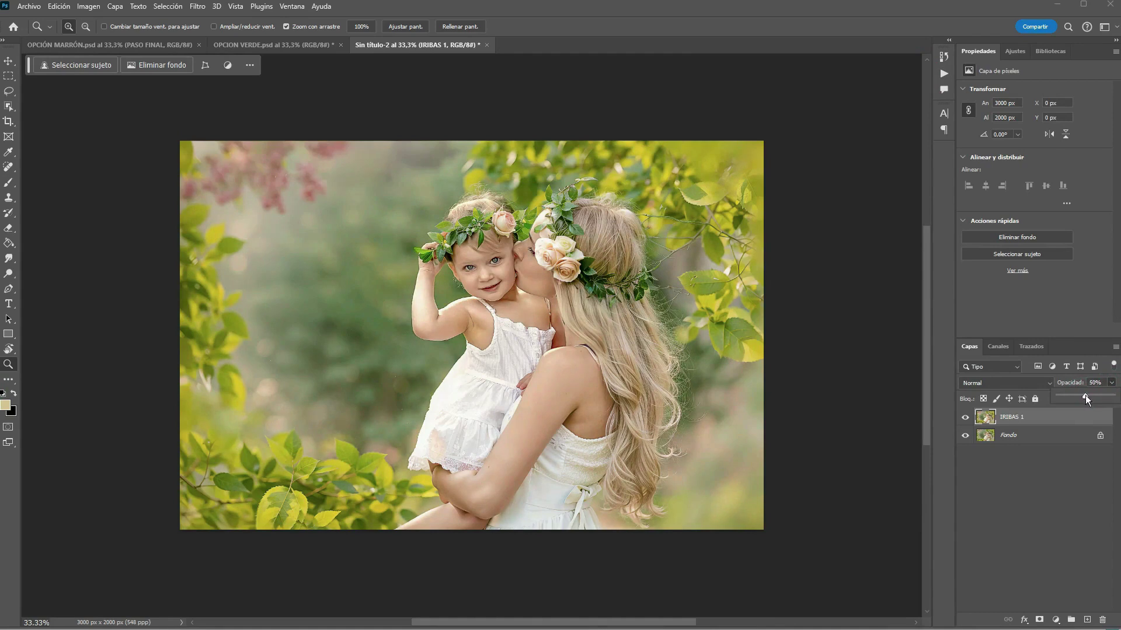
- Add an inverted black mask to IRIBAS 1 and zoom in on the mother and daughter
left_click(1040, 620)
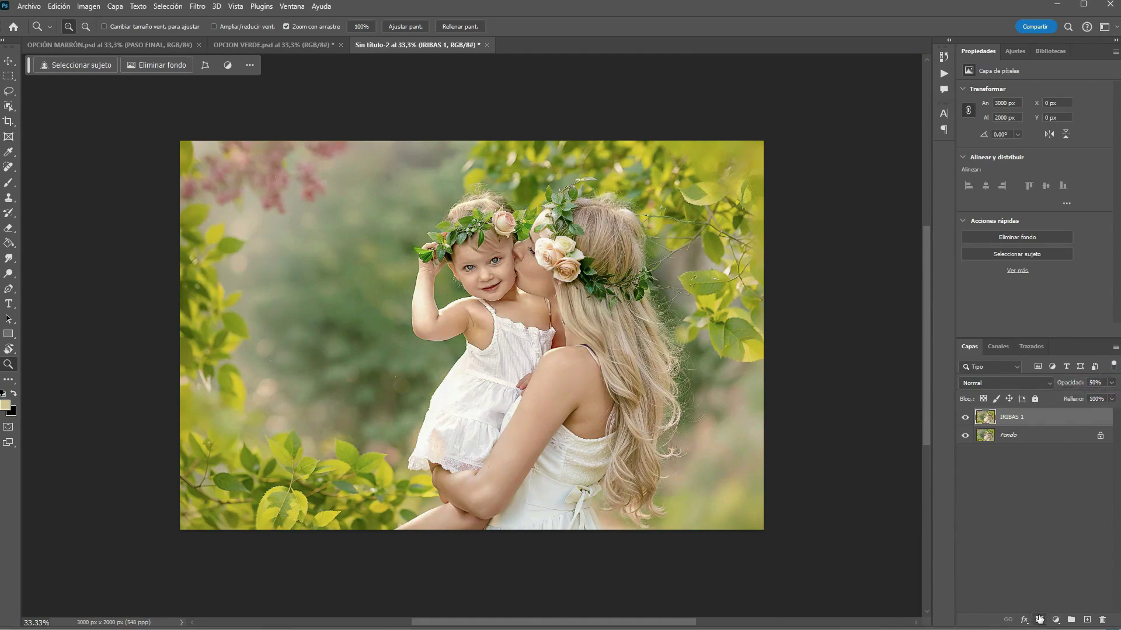
key("ctrl+i")
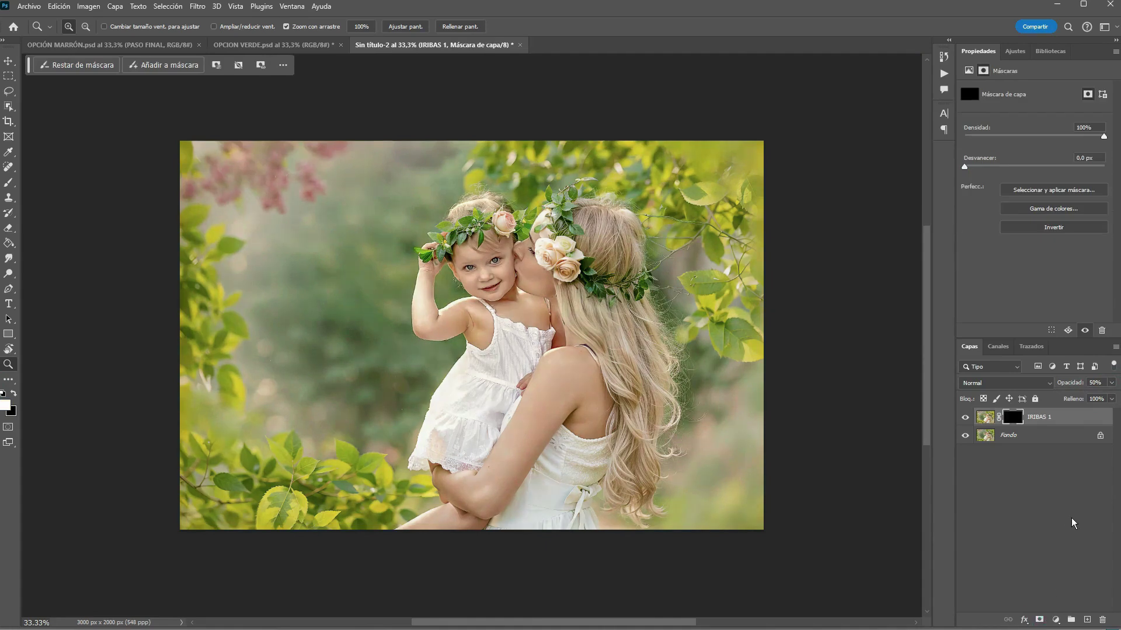
left_click(313, 340)
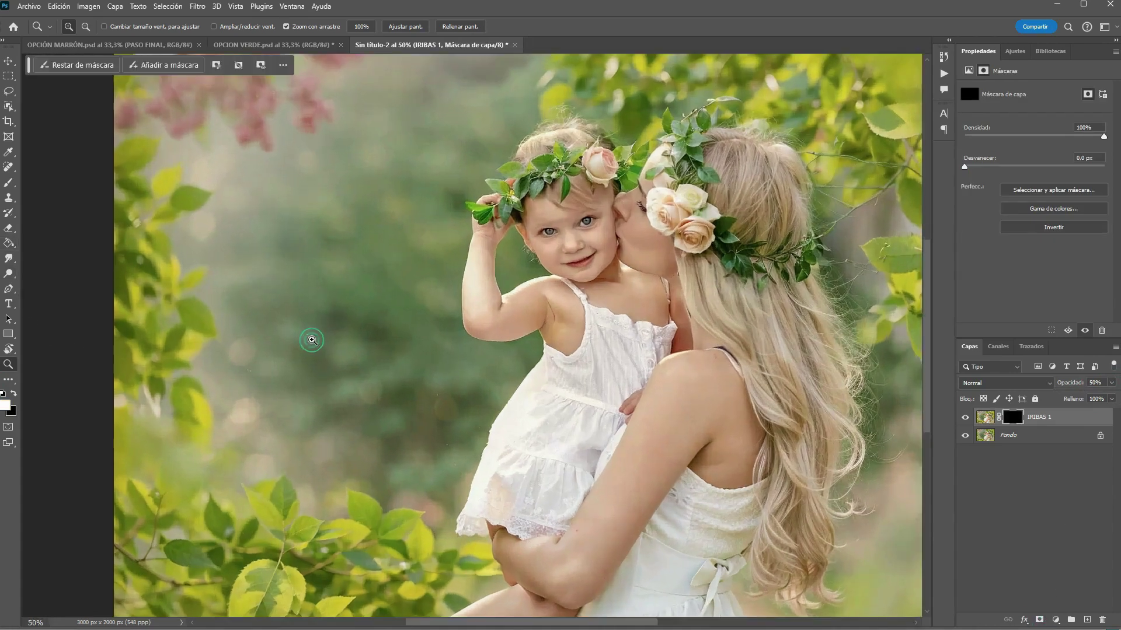
left_click_drag(477, 344, 332, 401)
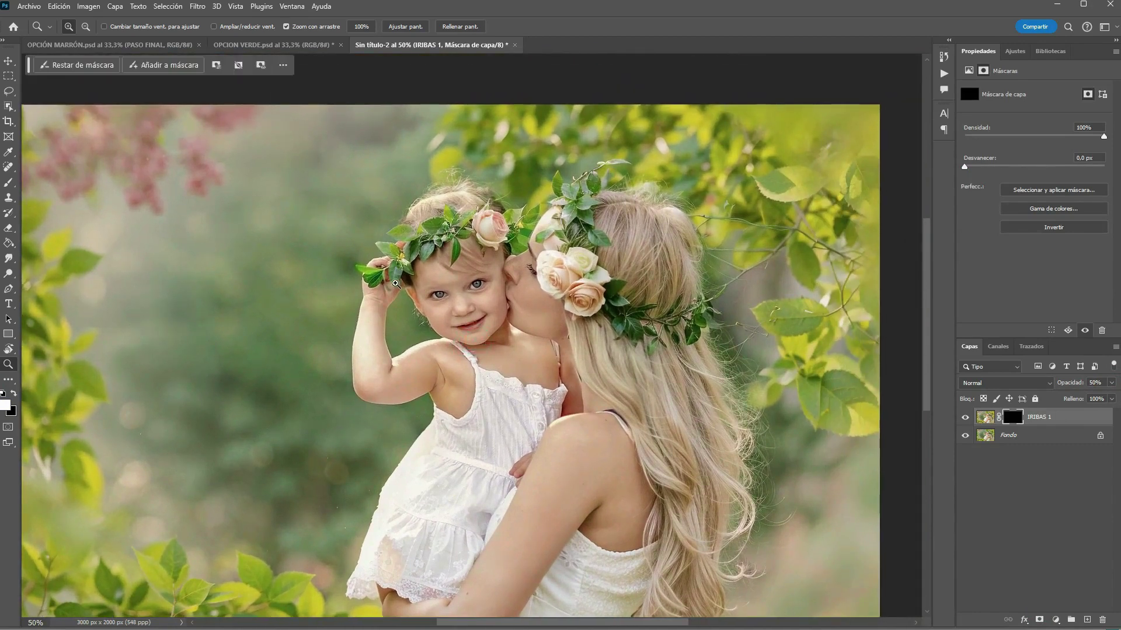
- Set up the Brush at 64 px with 100% flow
key("b")
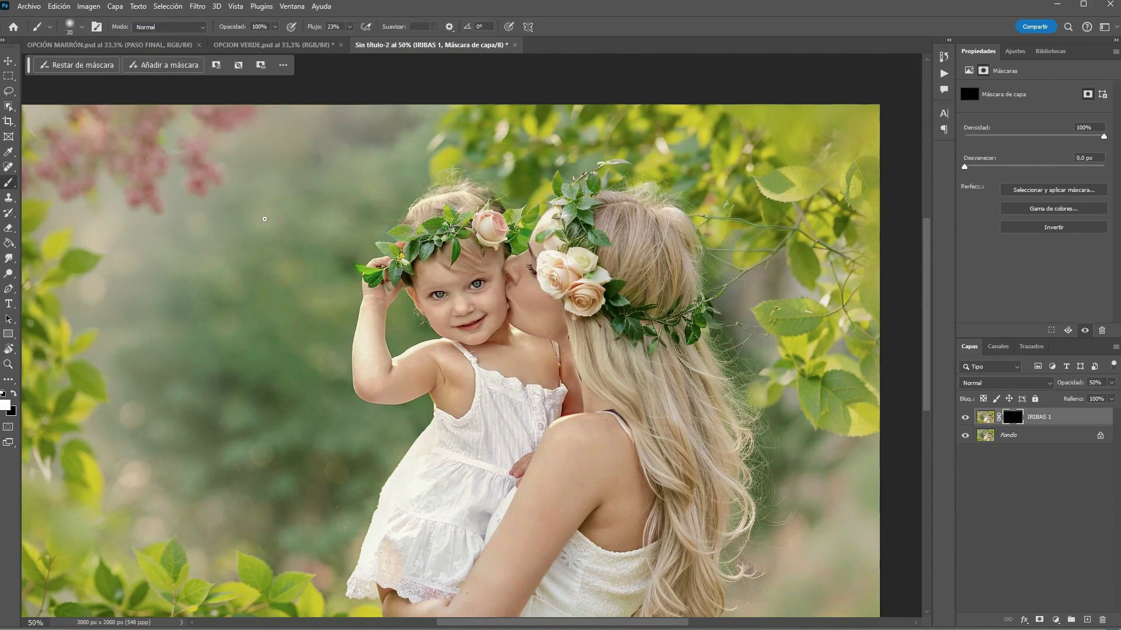
left_click(75, 26)
left_click_drag(70, 64, 81, 64)
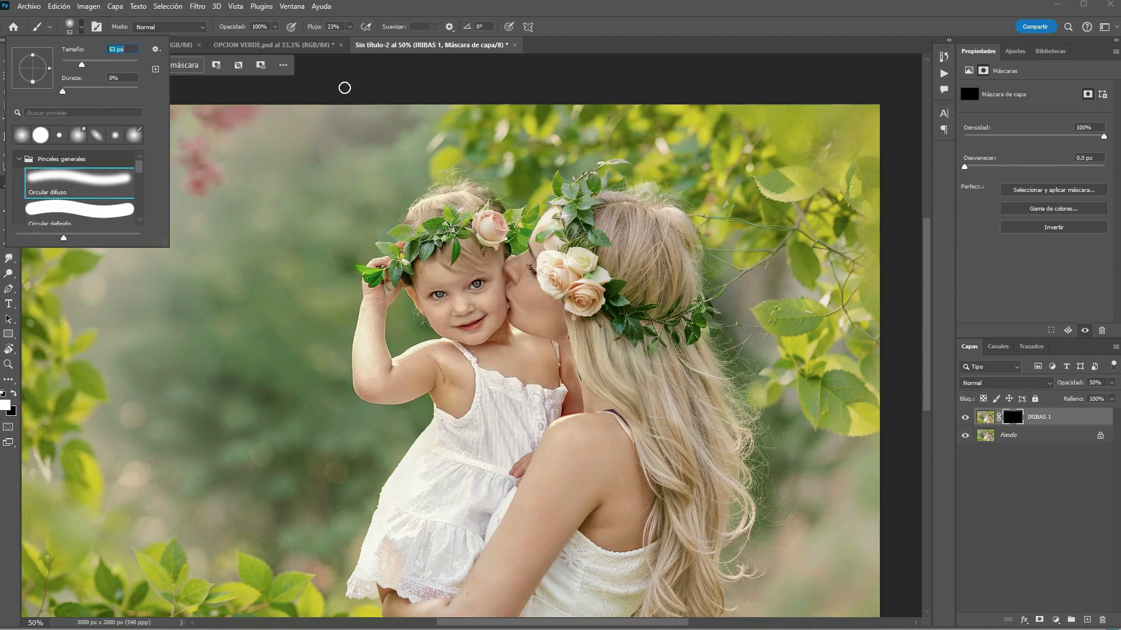
left_click_drag(350, 26, 391, 39)
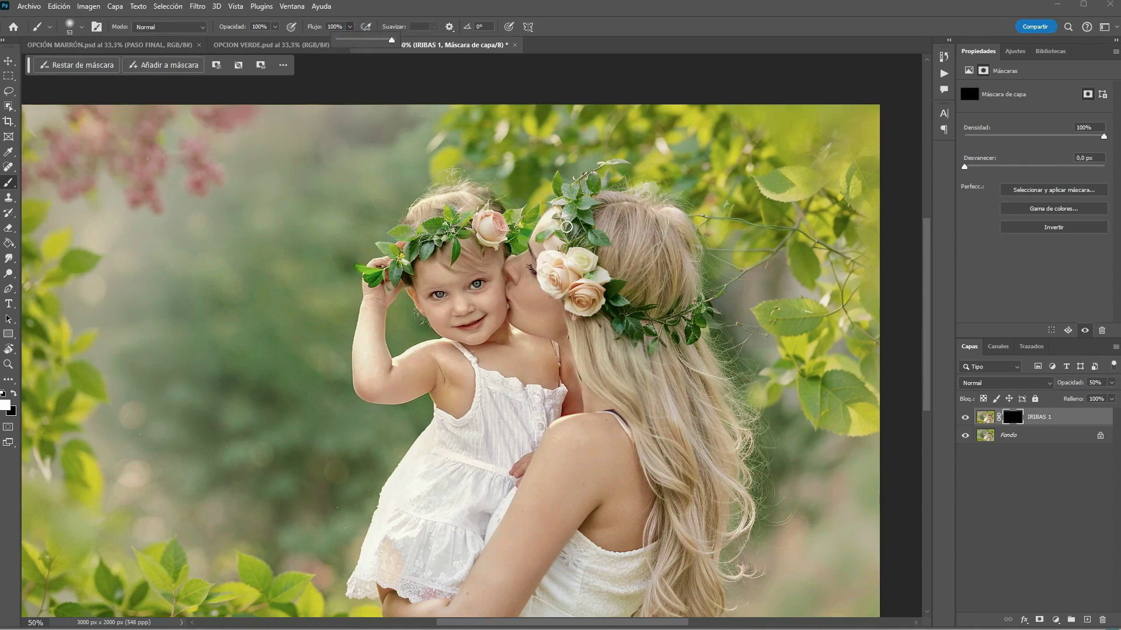
left_click(576, 207)
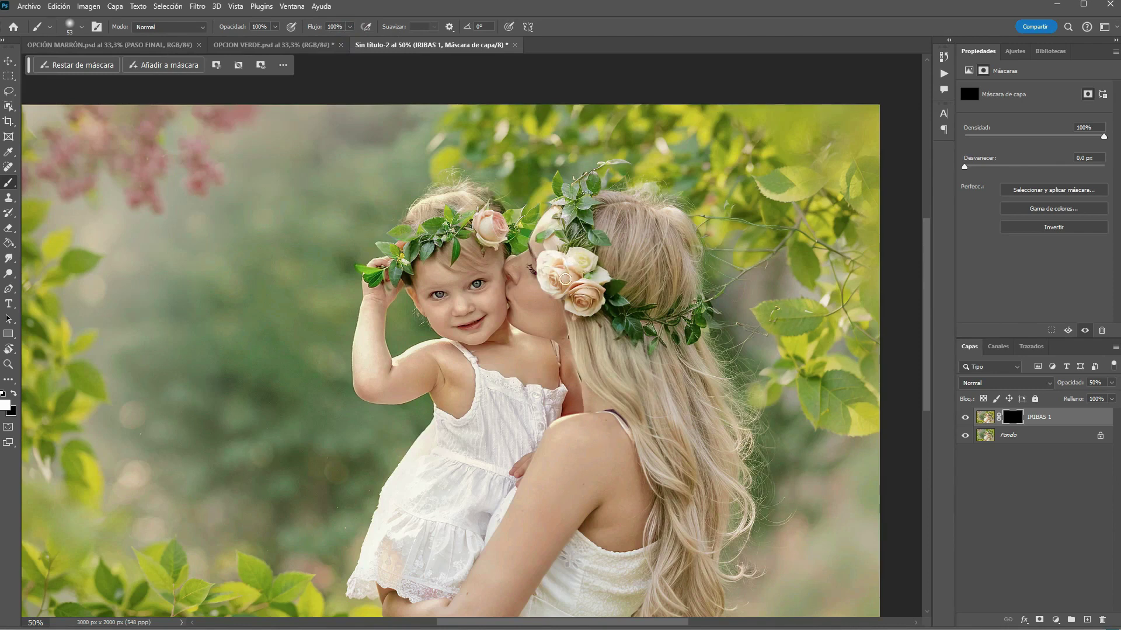
- Paint sharpening back in near the roses and the girl's face, then compare before and after
left_click_drag(593, 296, 616, 300)
left_click_drag(374, 269, 424, 257)
left_click(965, 418)
- Shrink the brush and lower its flow to 30% for the eyes
key("bracketleft")
key("bracketleft")
left_click(349, 27)
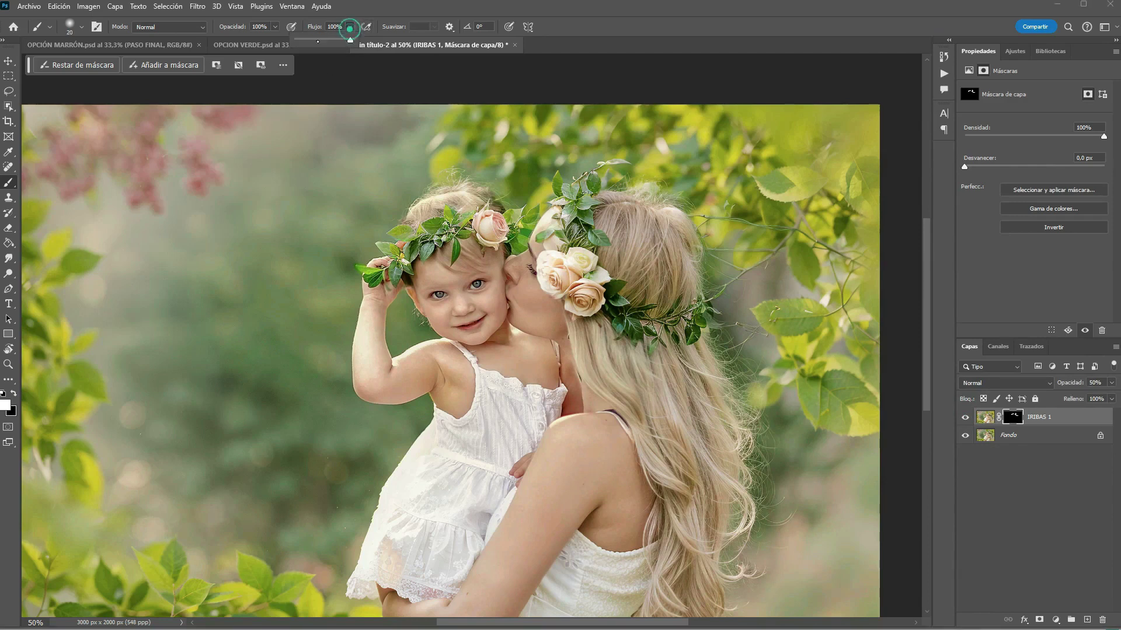
left_click_drag(353, 40, 313, 39)
left_click(476, 284)
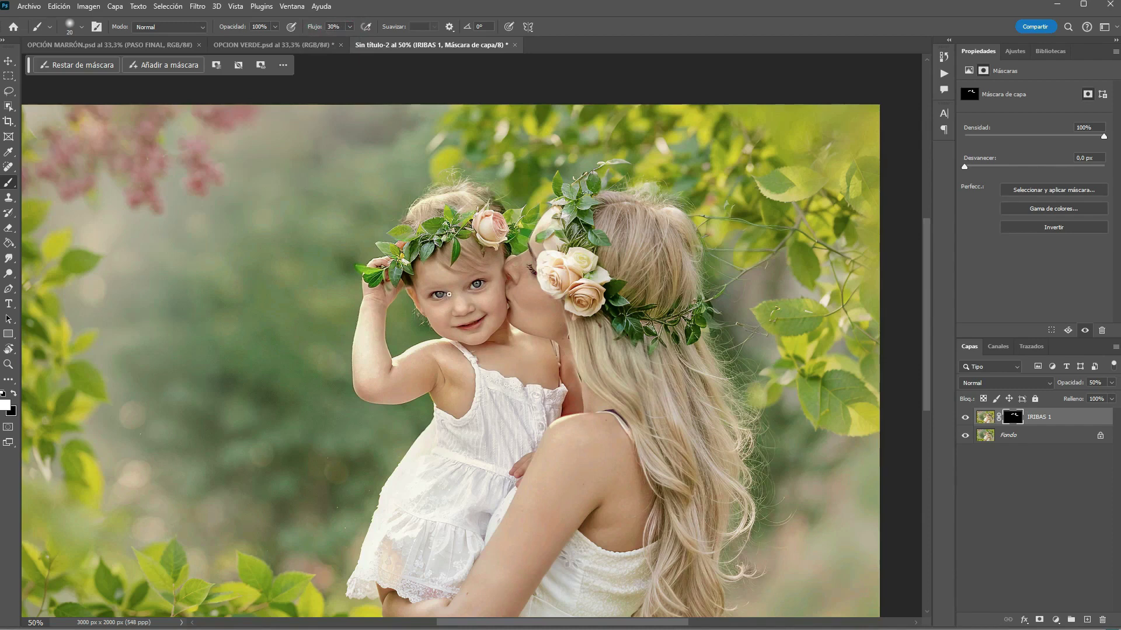
left_click(964, 417)
left_click(9, 364)
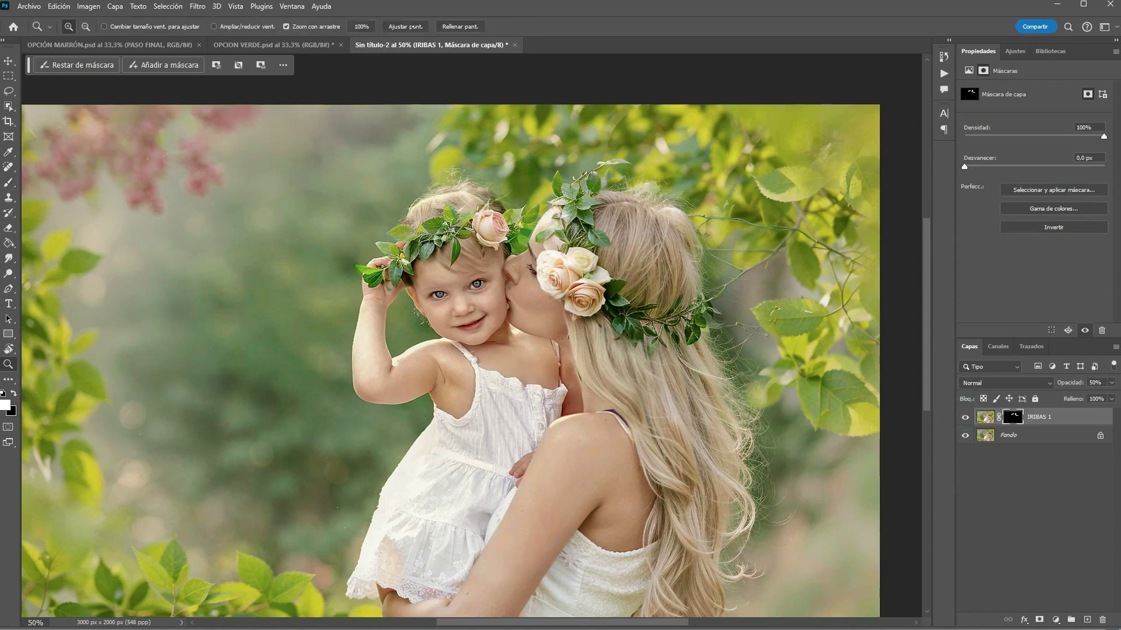
left_click(412, 26)
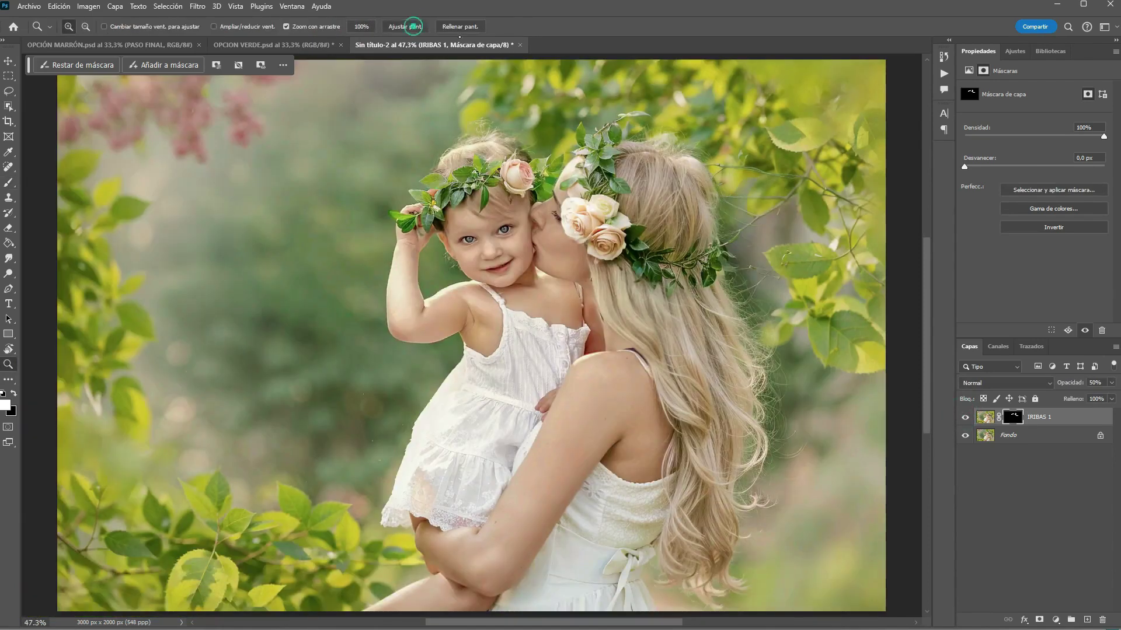
left_click(966, 417)
left_click(965, 418)
left_click(965, 418)
left_click(965, 418)
left_click(964, 418)
- Duplicate the IRIBAS 1 layer into OPCION VERDE.psd
right_click(1075, 418)
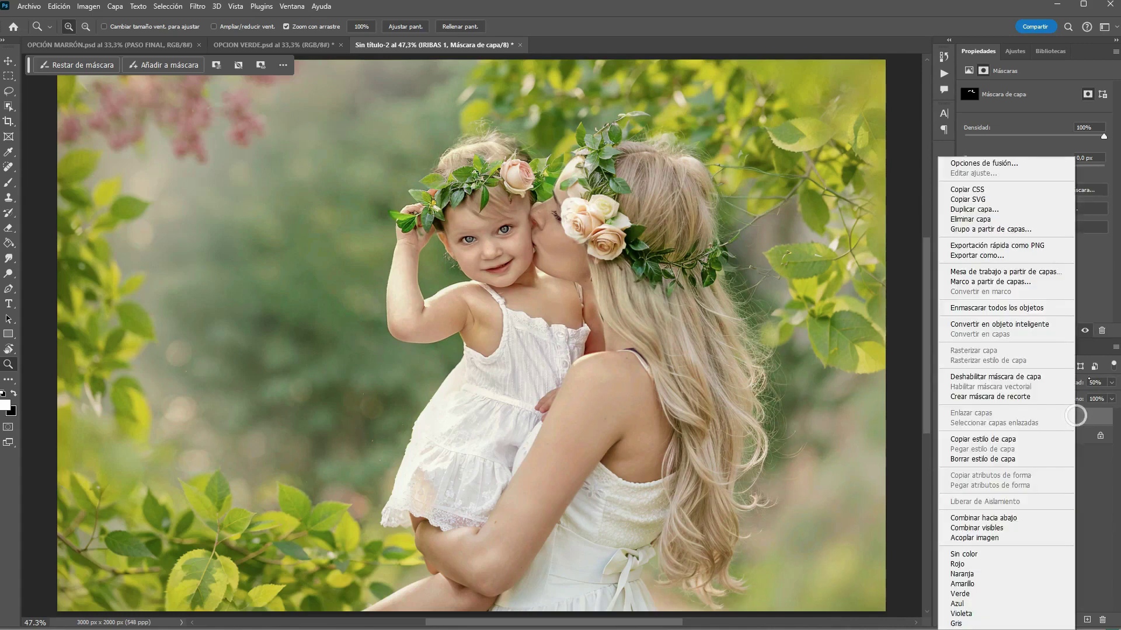
left_click(957, 210)
left_click(543, 222)
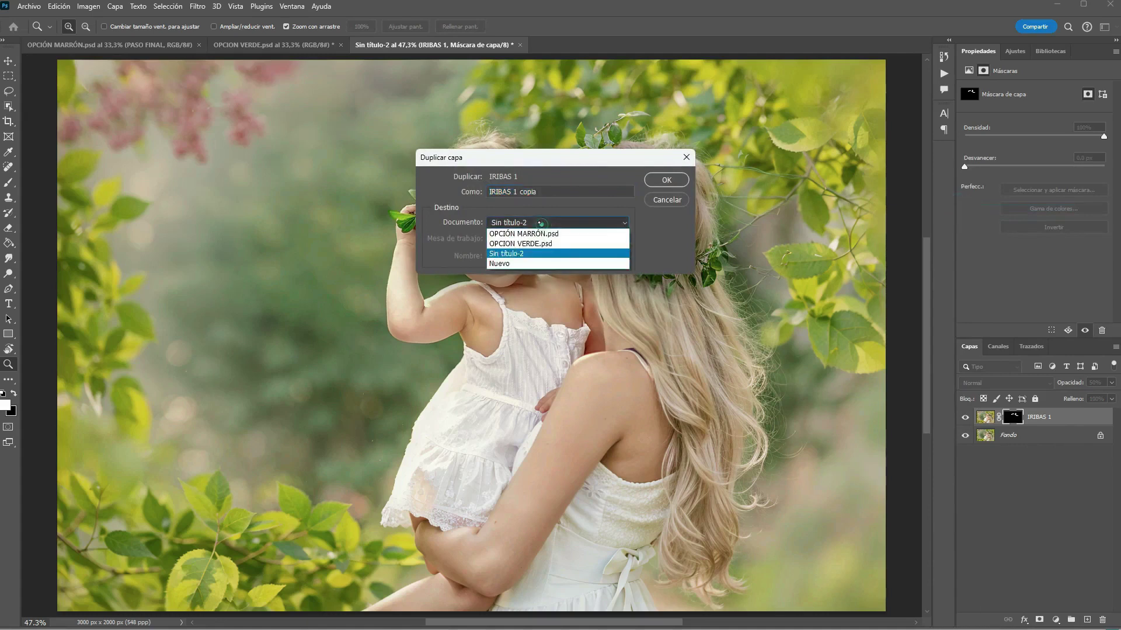
left_click(529, 244)
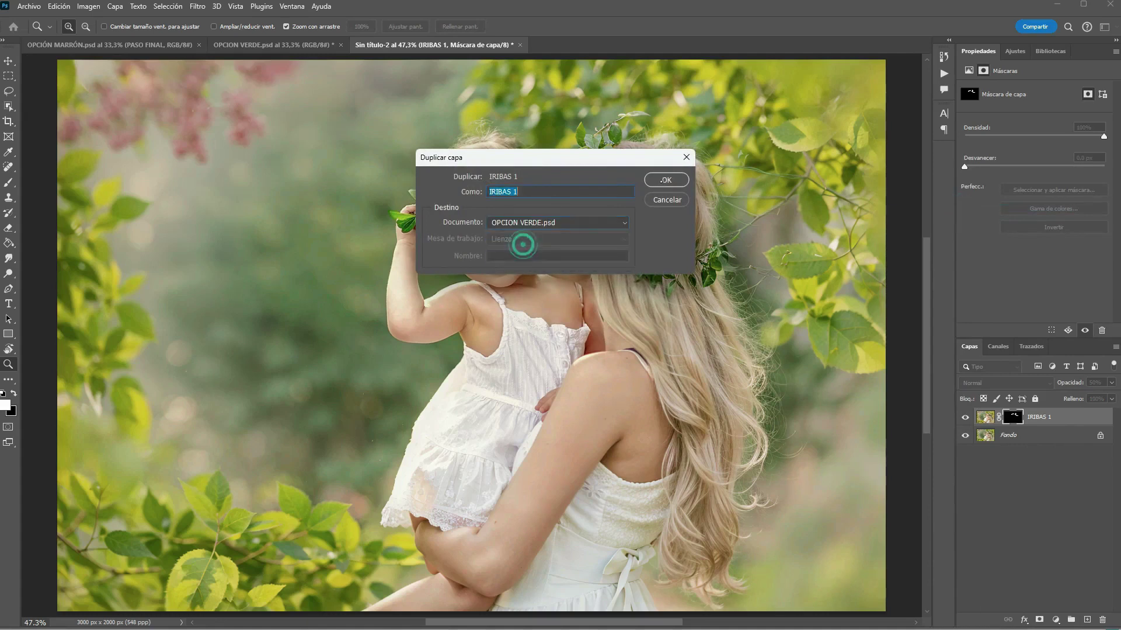
key("Return")
- In OPCION VERDE.psd, group IRIBAS 1 through Capa 1 into Grupo 1 and start renaming it
left_click(306, 47)
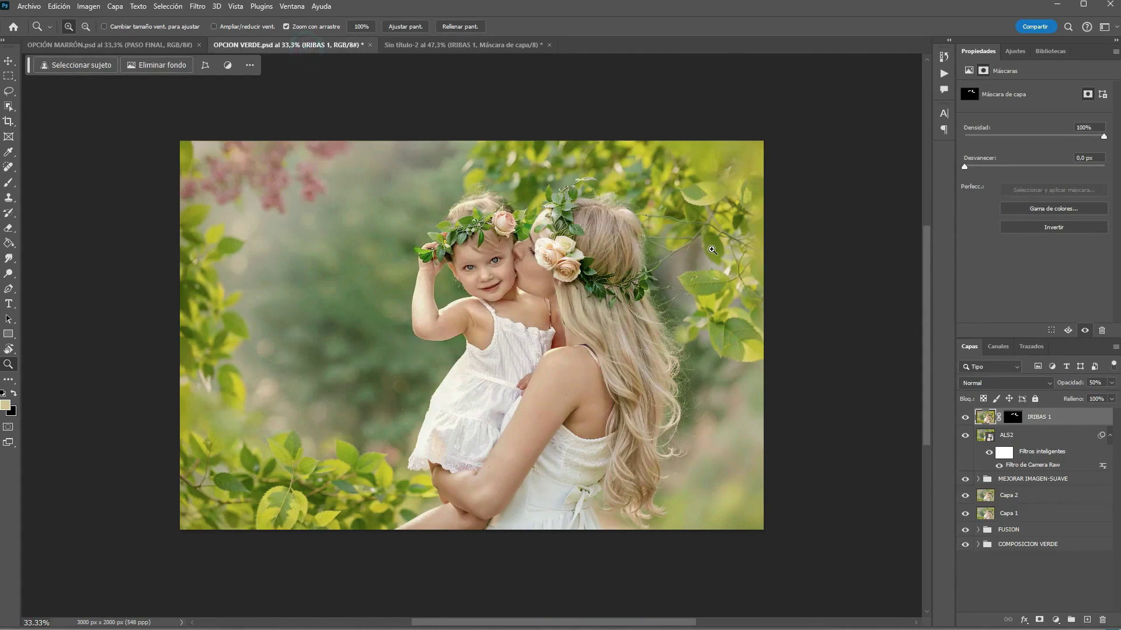
left_click(1032, 514, "shift")
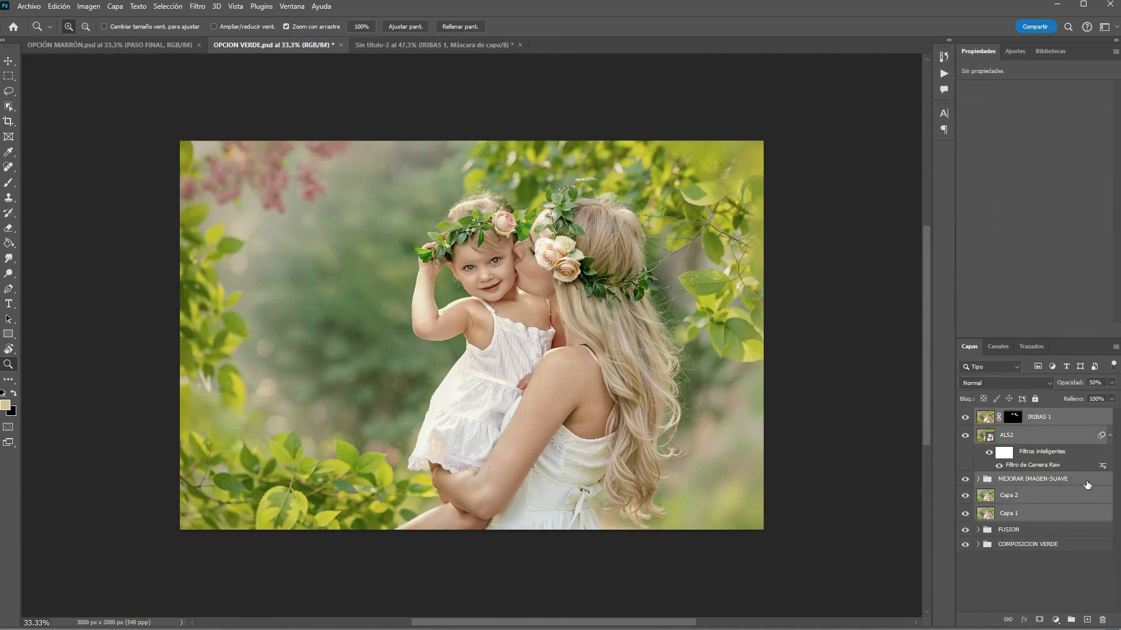
key("ctrl+g")
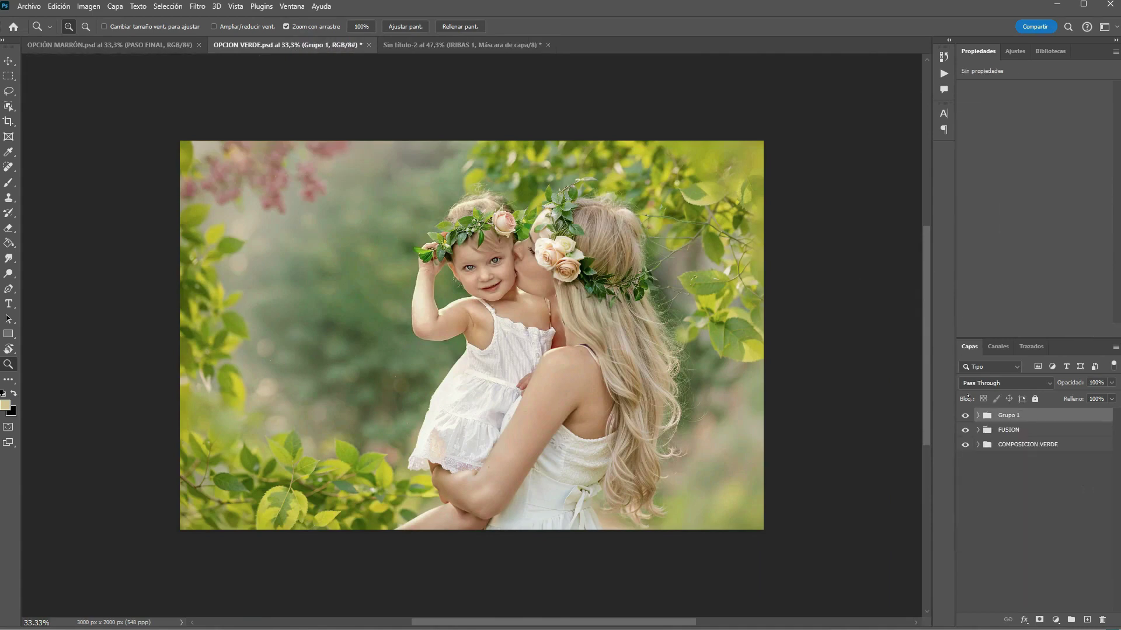
double_click(1007, 415)
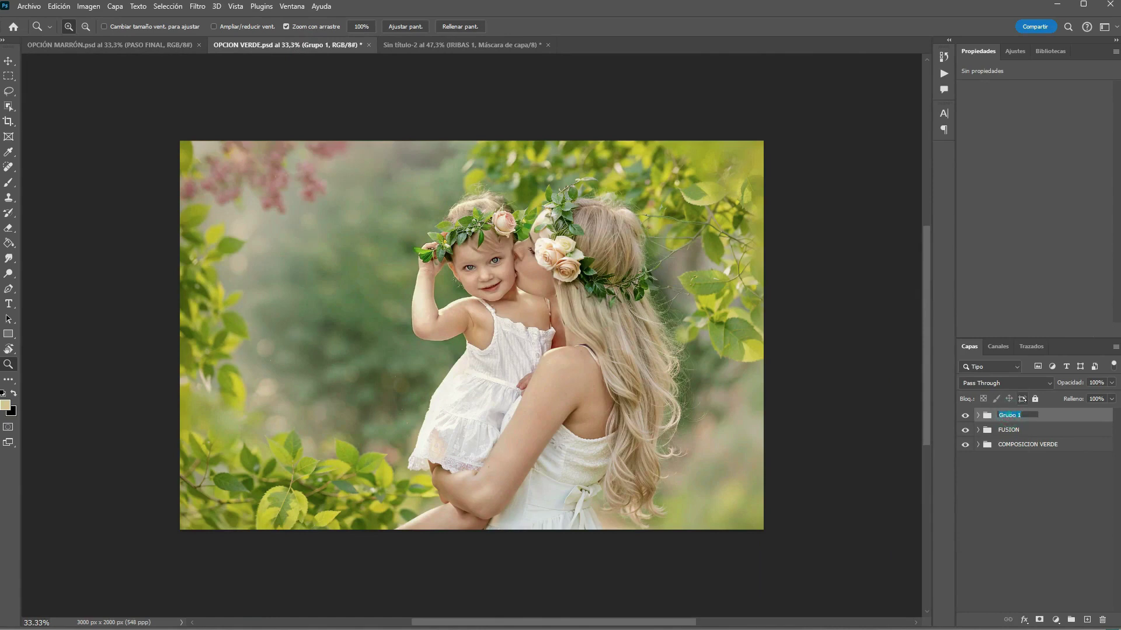